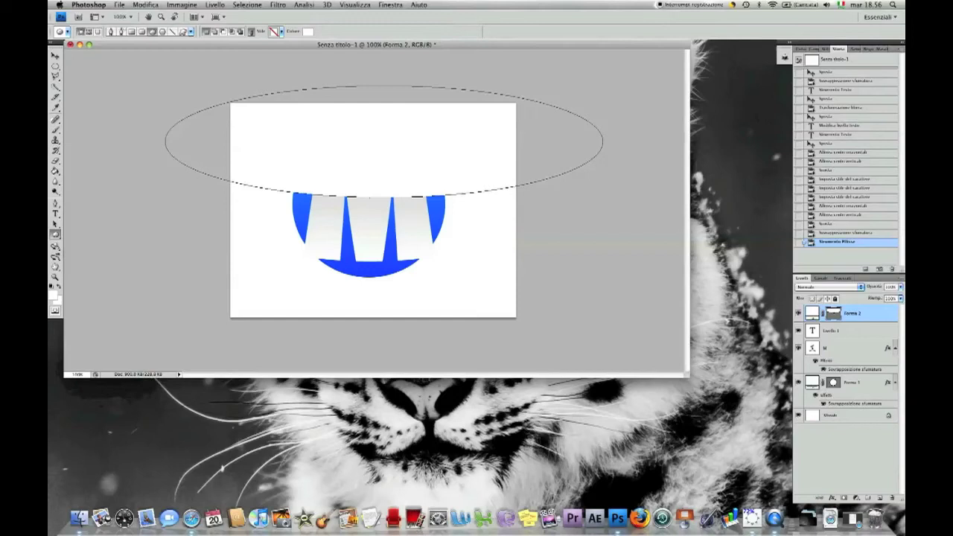
With the Move tool, nudge the white gloss ellipse Forma 2 three steps left over the blue circle
key("v")
key("Left")
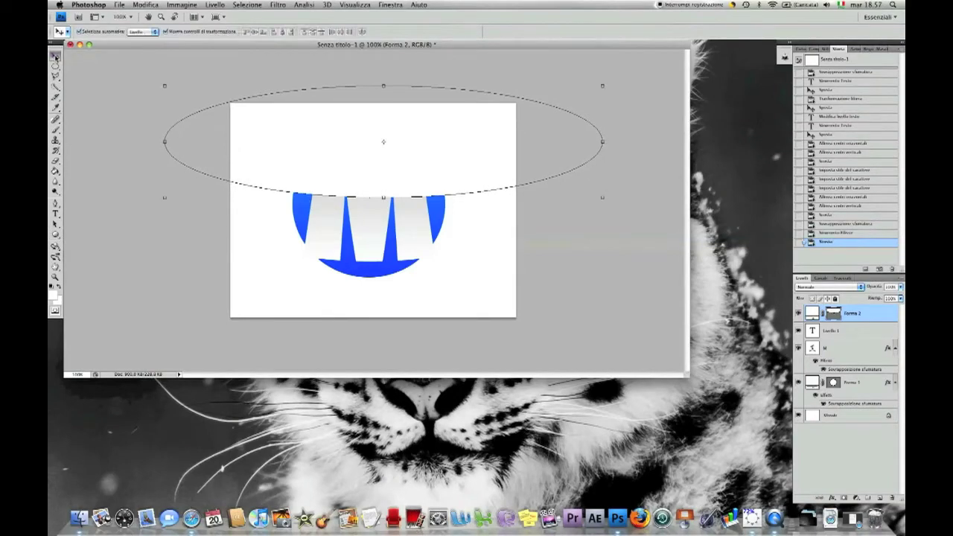
key("Left")
key("Left")
key("Left")
key("Left")
key("Left")
key("Left")
key("Left")
key("Left")
key("Left")
key("Left")
key("Left")
key("Left")
key("Left")
key("Left")
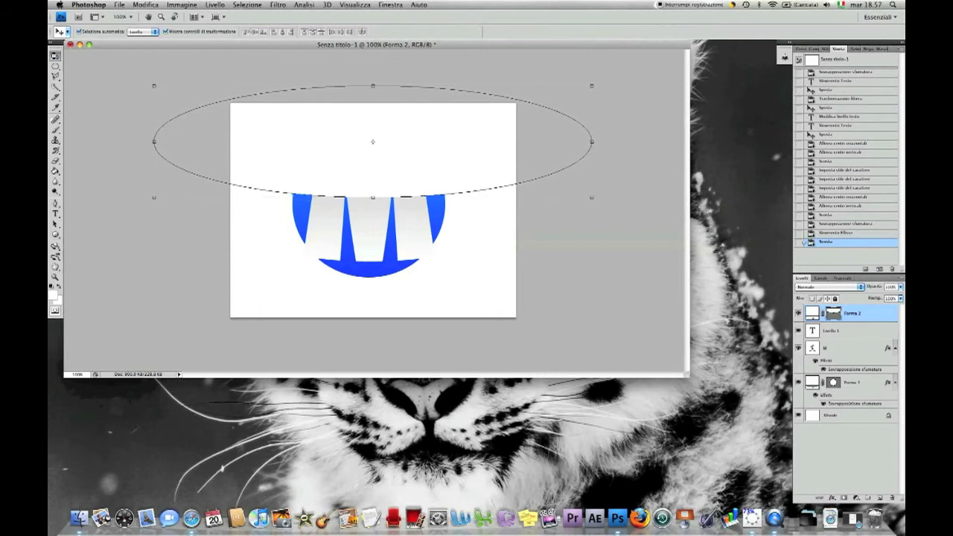
key("Left")
key("Left")
key("Left")
key("Left")
key("Left")
key("Left")
key("Left")
key("Left")
key("Left")
key("Left")
key("Left")
key("Left")
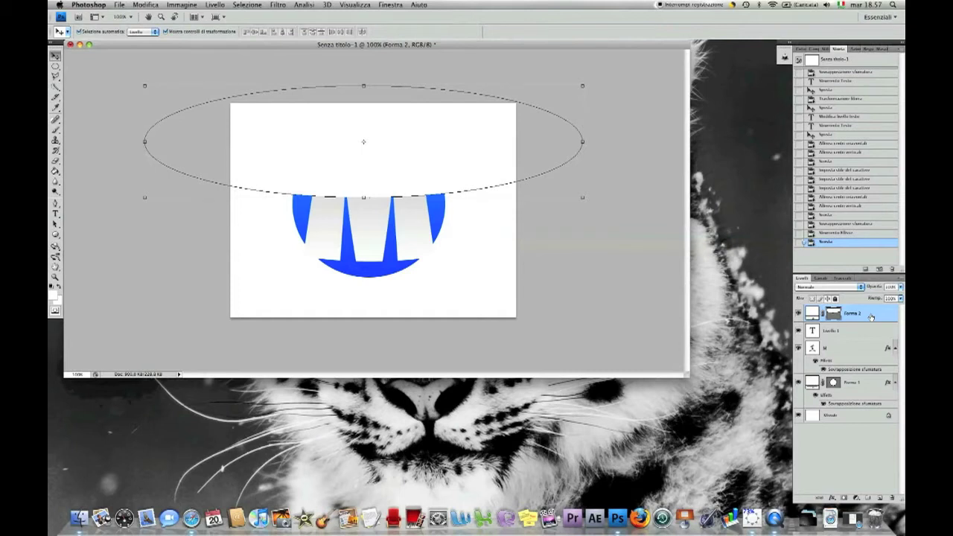
Rasterize the Forma 2 gloss shape layer and nudge it down slightly
right_click(873, 316)
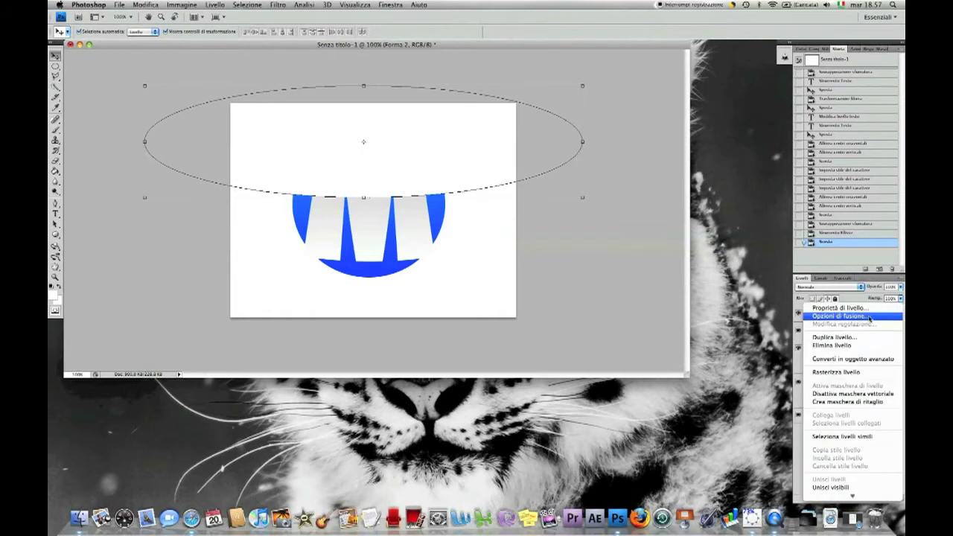
left_click(846, 373)
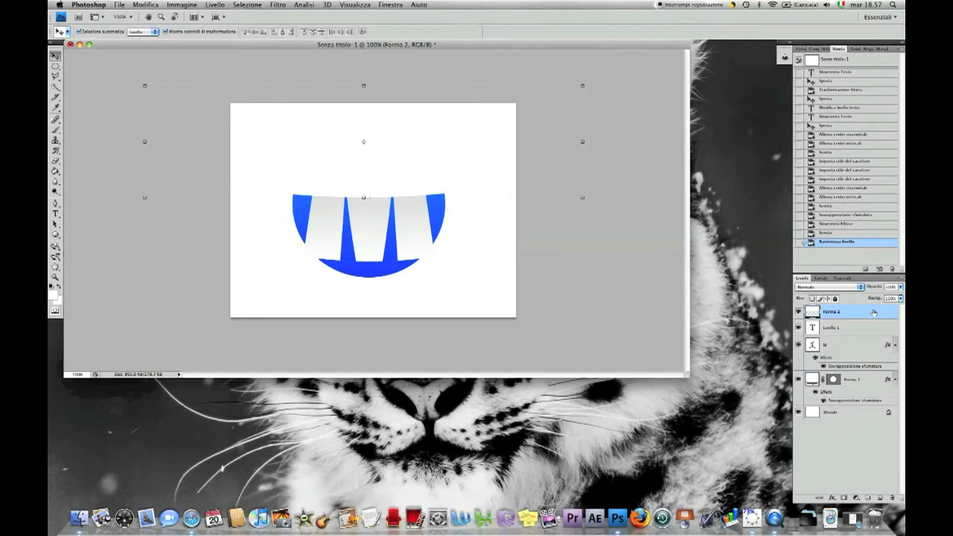
key("Down")
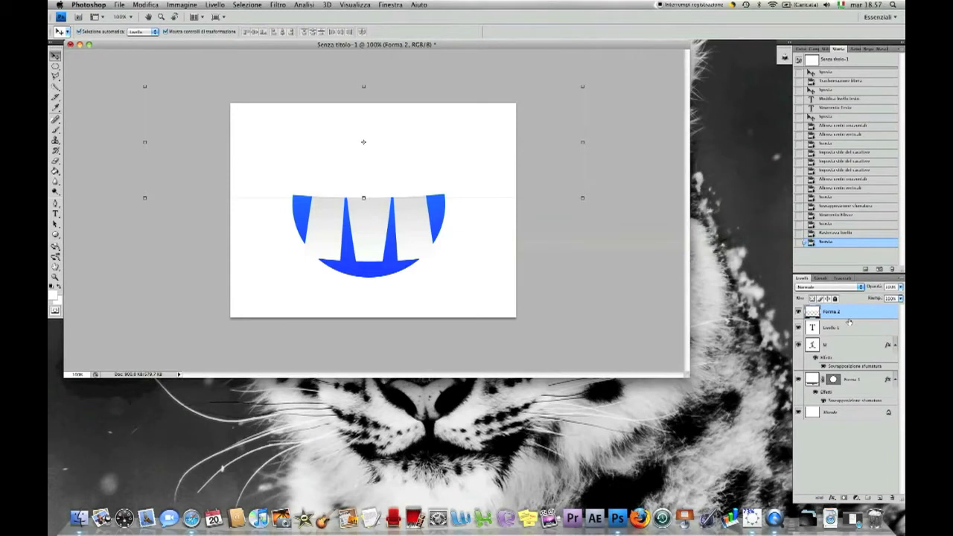
Multi-select the M and Forma 1 layers, then clear the layer selection
left_click(853, 346, "super")
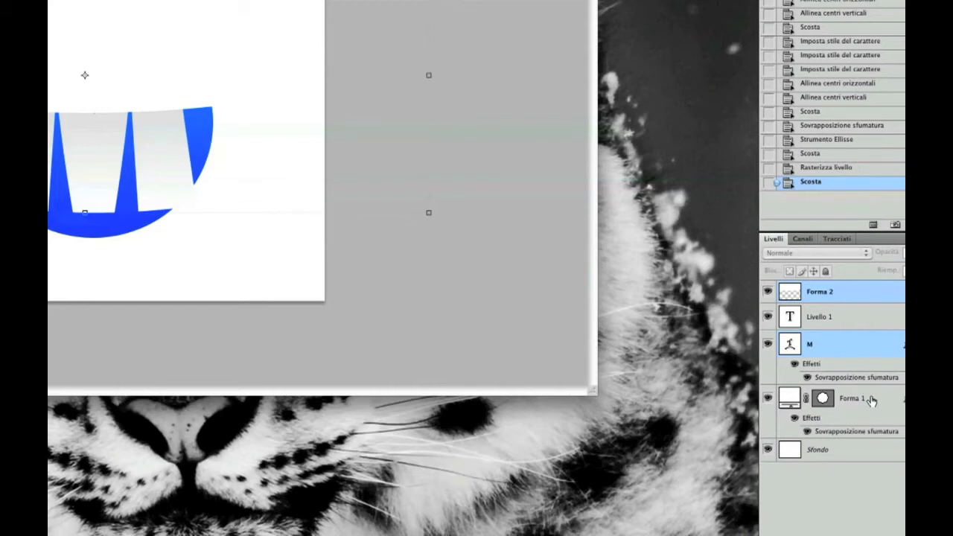
left_click(852, 398, "ctrl")
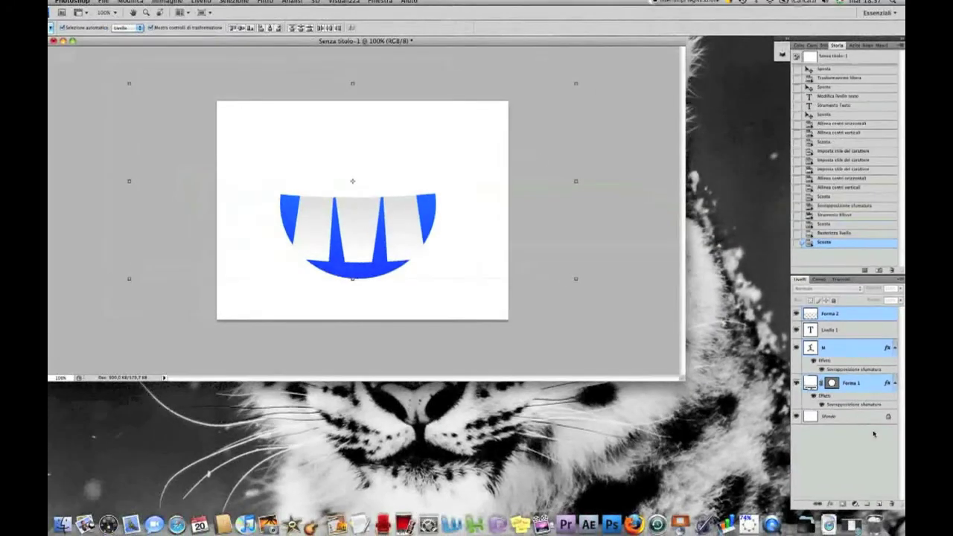
left_click(865, 440)
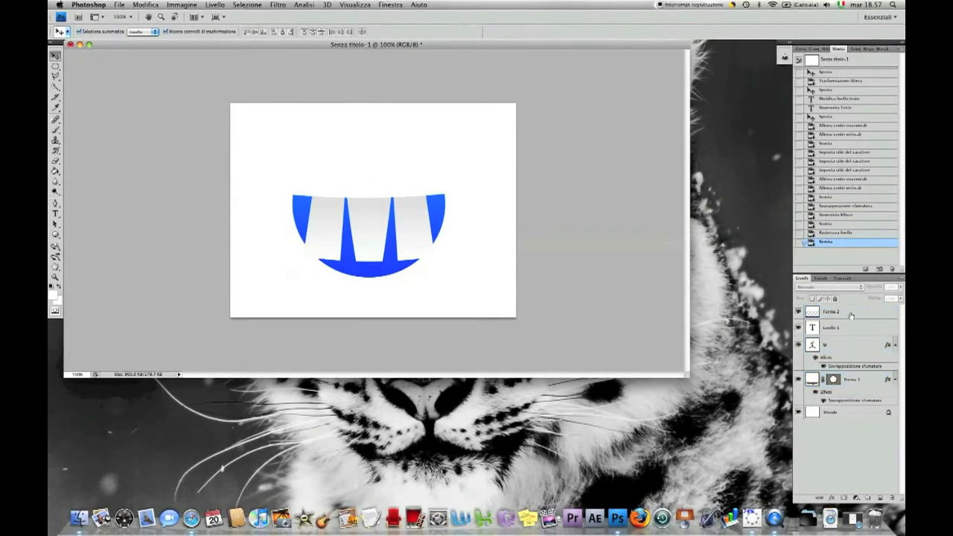
right_click(851, 316)
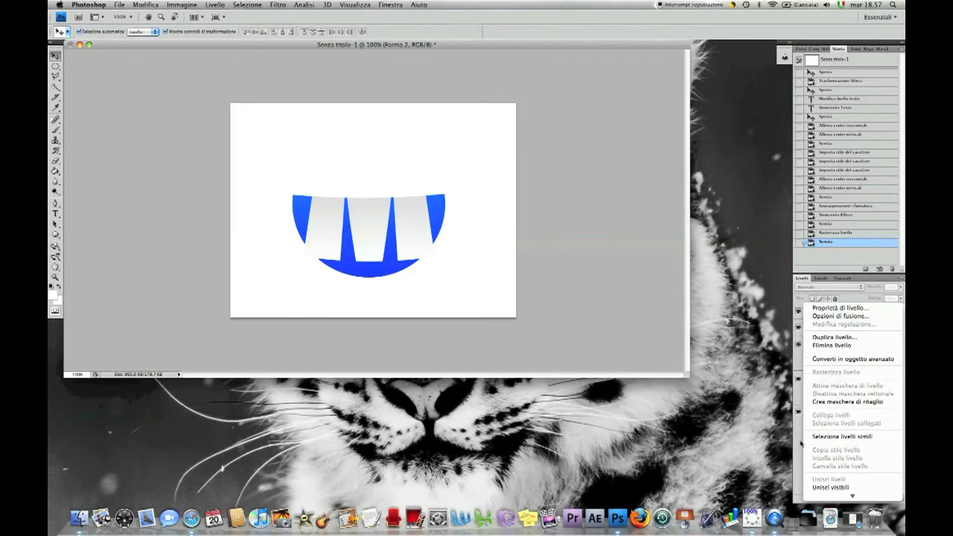
key("Escape")
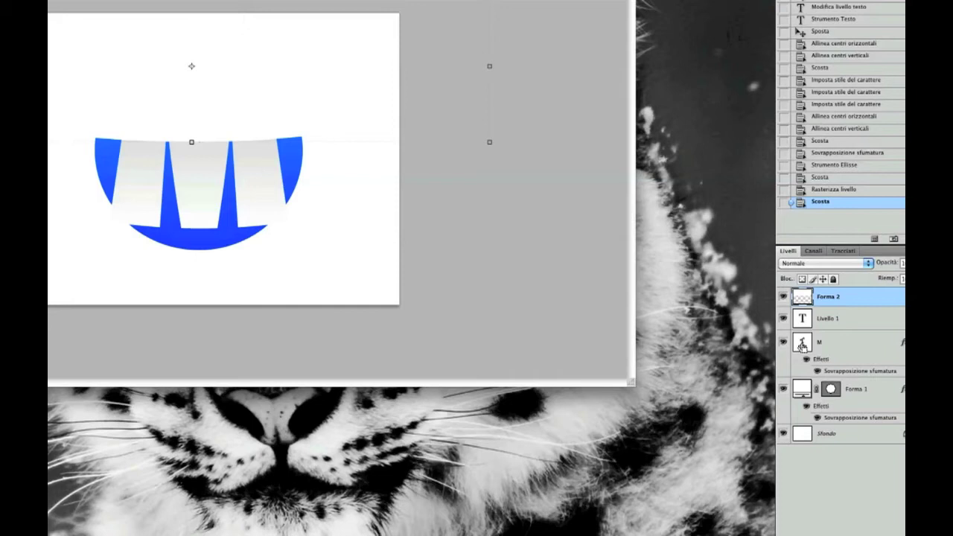
Select the M and circle outlines, invert, delete the gloss outside them, and deselect
left_click(802, 345, "ctrl")
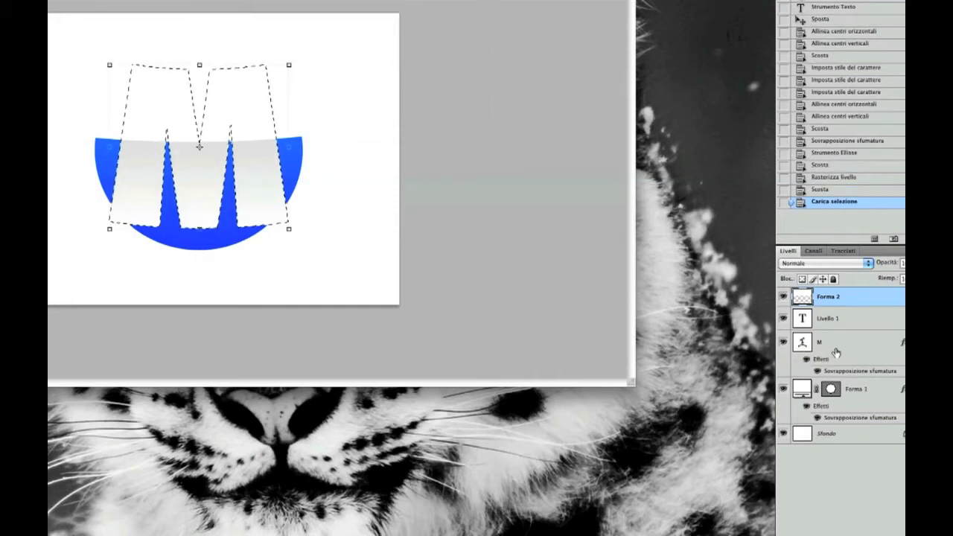
left_click(832, 394, "ctrl+shift")
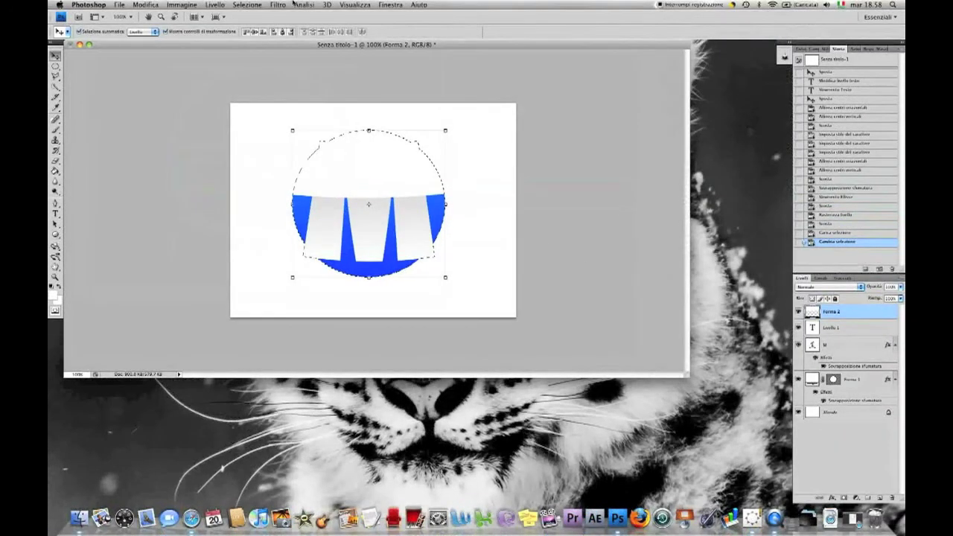
left_click(247, 5)
left_click(249, 41)
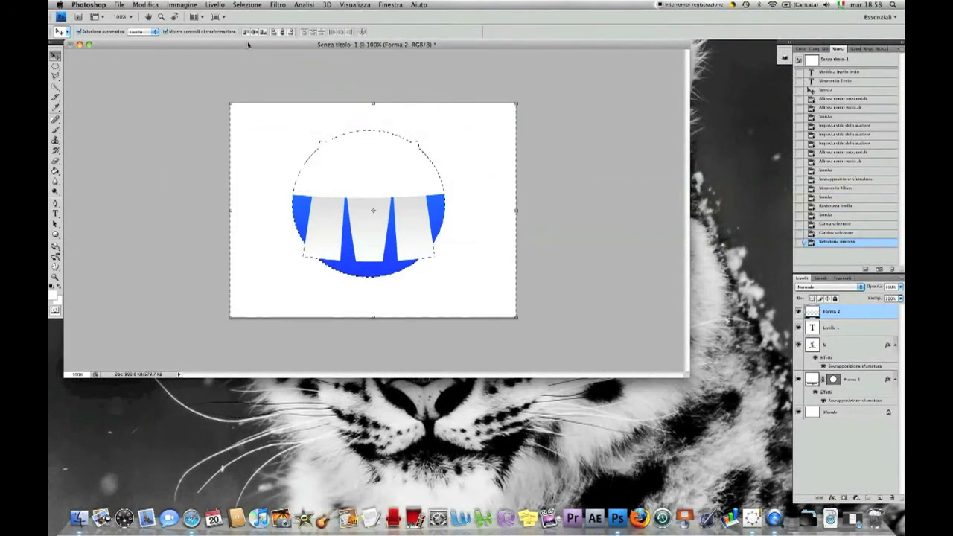
key("Delete")
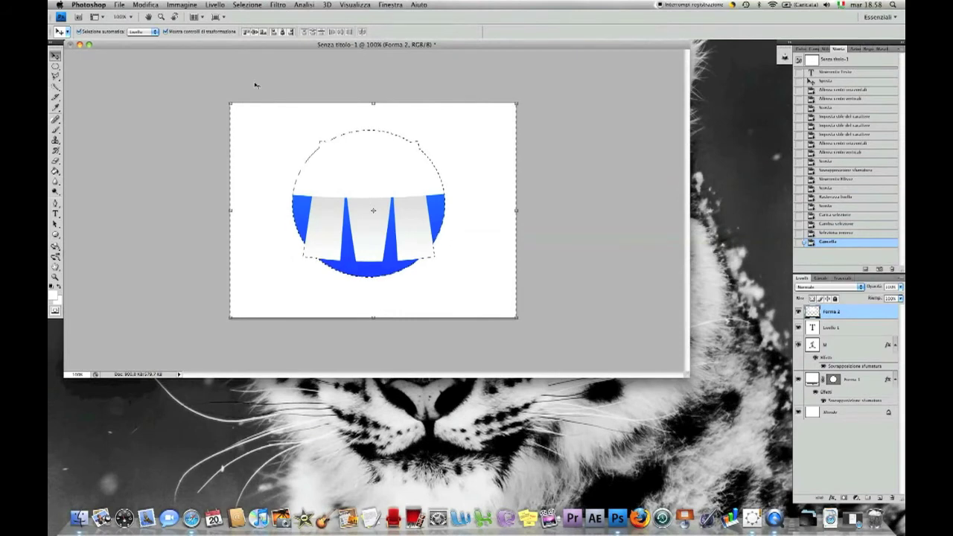
left_click(247, 5)
left_click(256, 24)
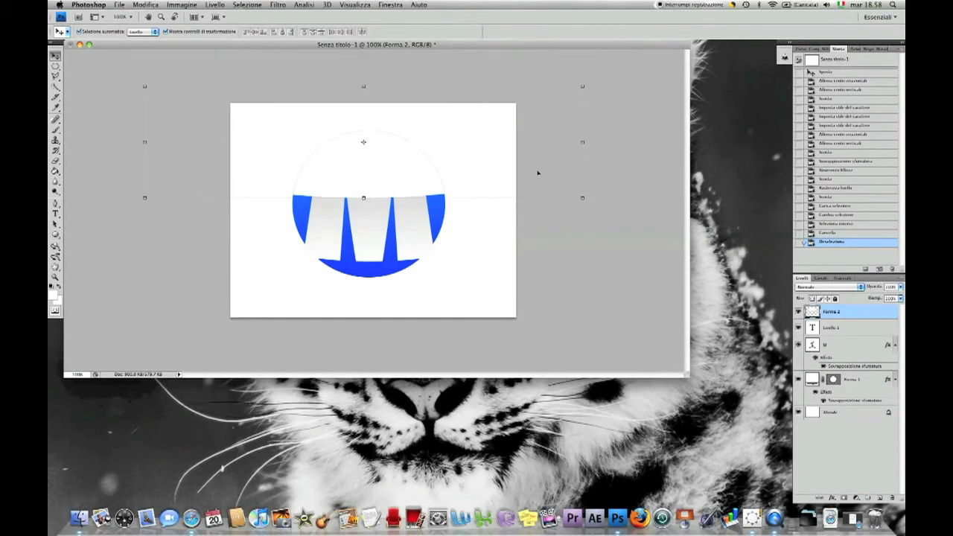
Lower the Forma 2 gloss layer's opacity to 20%
left_click(573, 280)
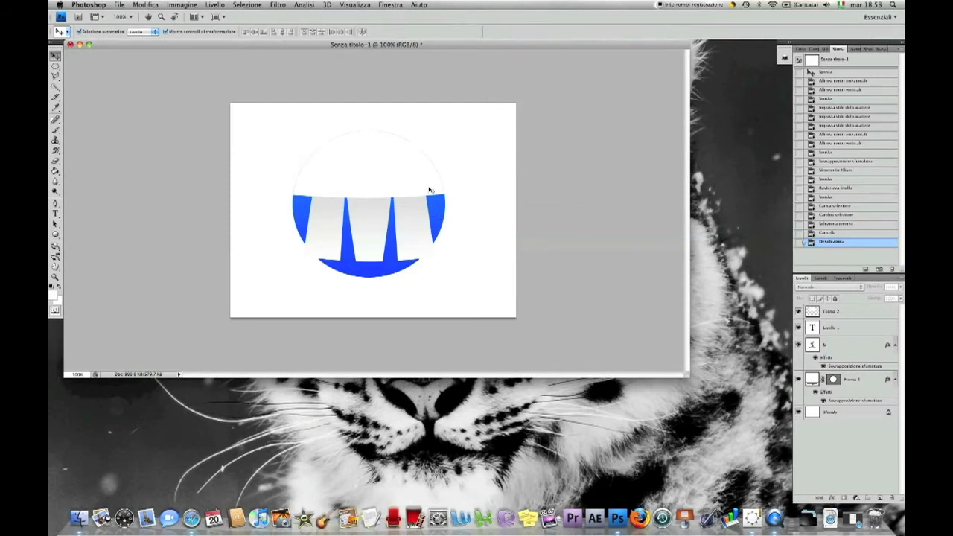
left_click(840, 312)
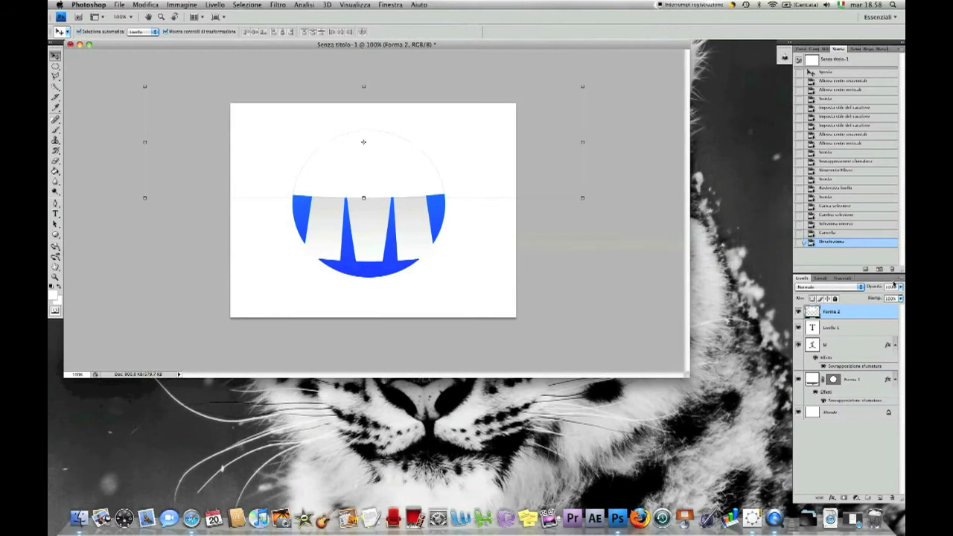
key("2")
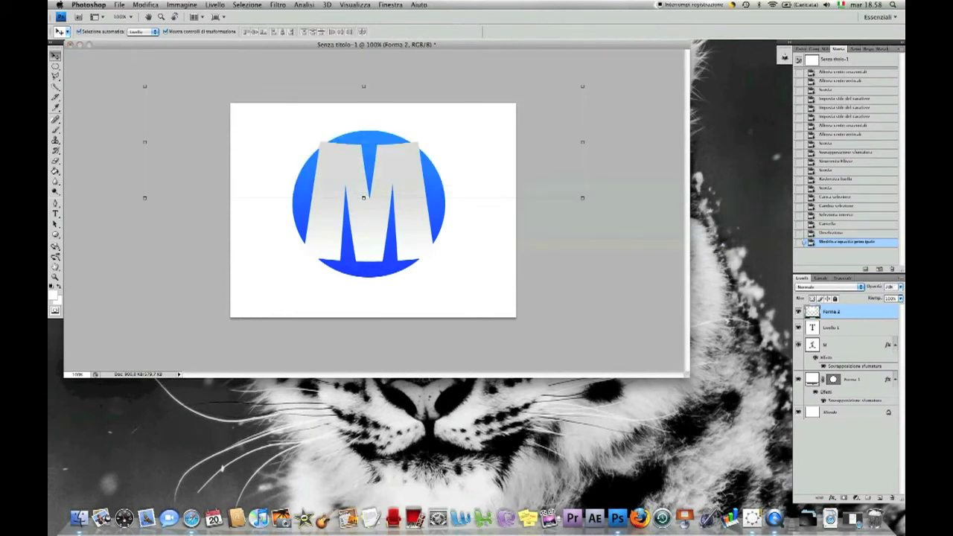
left_click(613, 250)
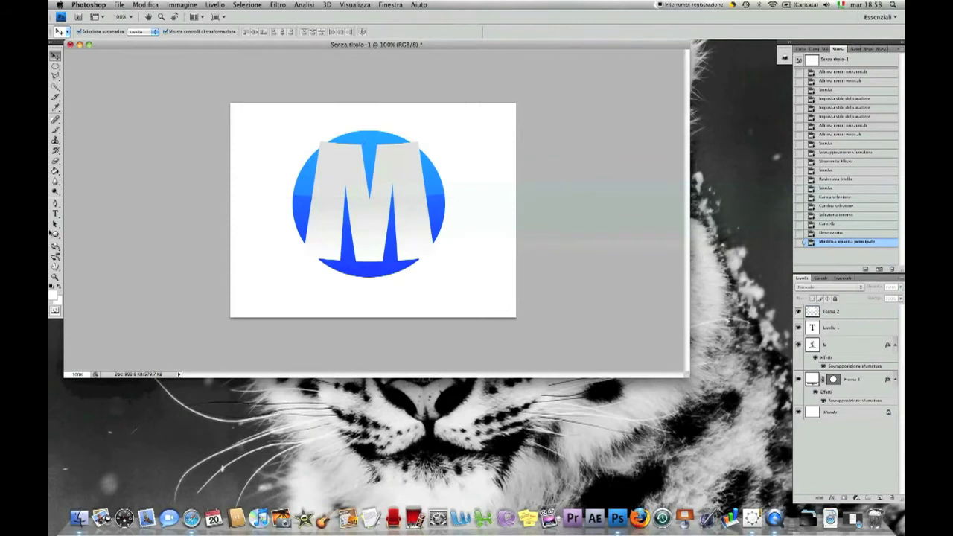
Draw a black-filled ellipse left of the M and stack its layer below Forma 2
left_click(55, 234)
left_click_drag(214, 126, 277, 230)
left_click(307, 32)
left_click(427, 201)
left_click_drag(427, 201, 402, 423)
key("Return")
left_click_drag(857, 307, 870, 333)
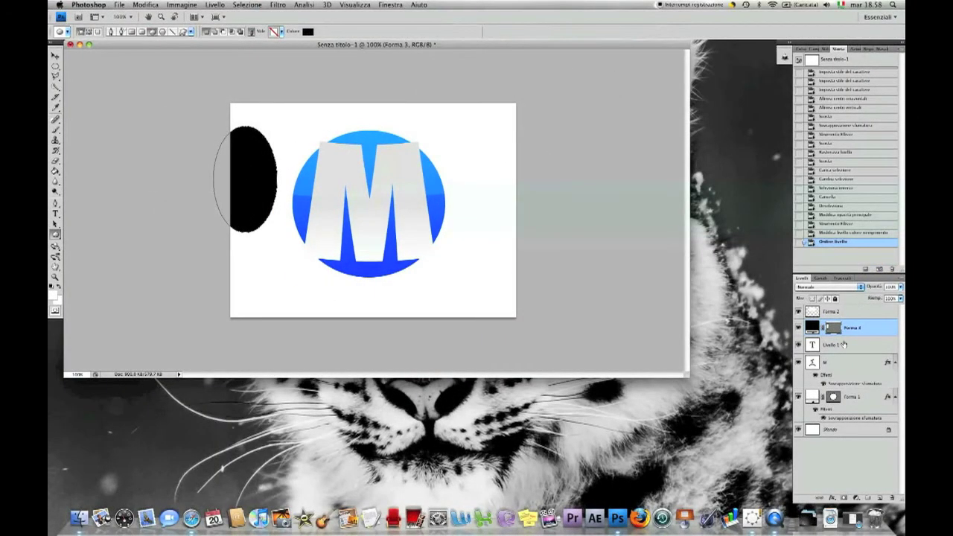
Delete the black Forma 3 ellipse layer
left_click(843, 344)
left_click(891, 499)
key("Return")
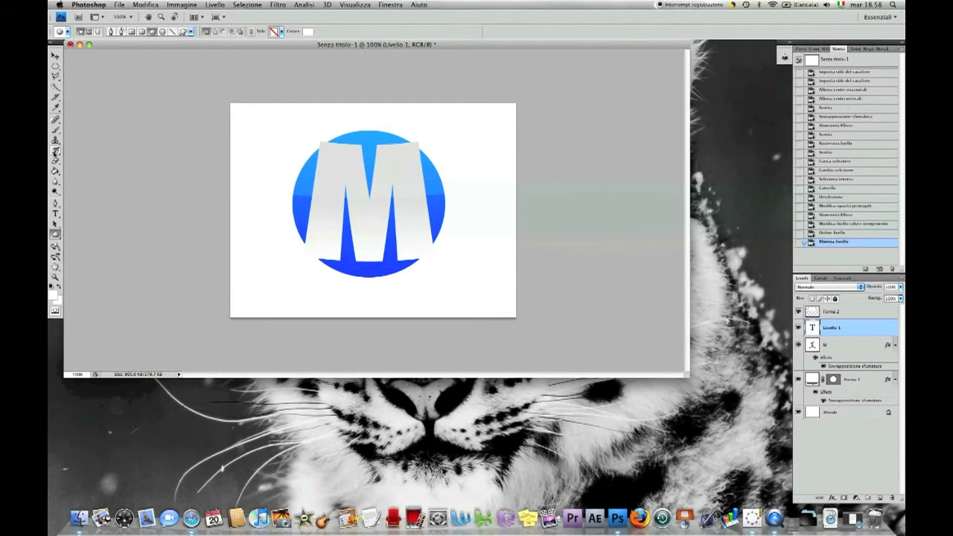
Compare Forma 2 gloss opacities of 10% and 20% to brighten the M's top
left_click(55, 57)
left_click(439, 202)
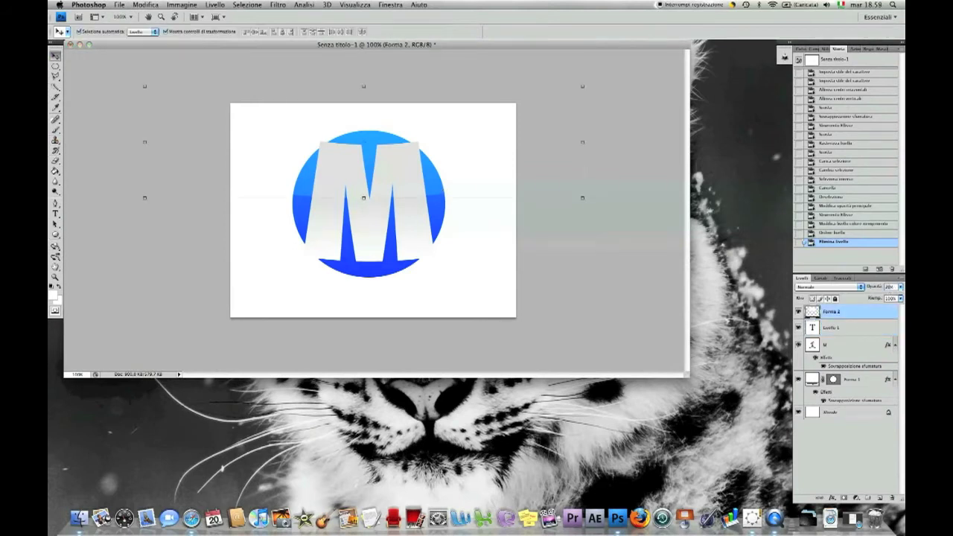
key("1")
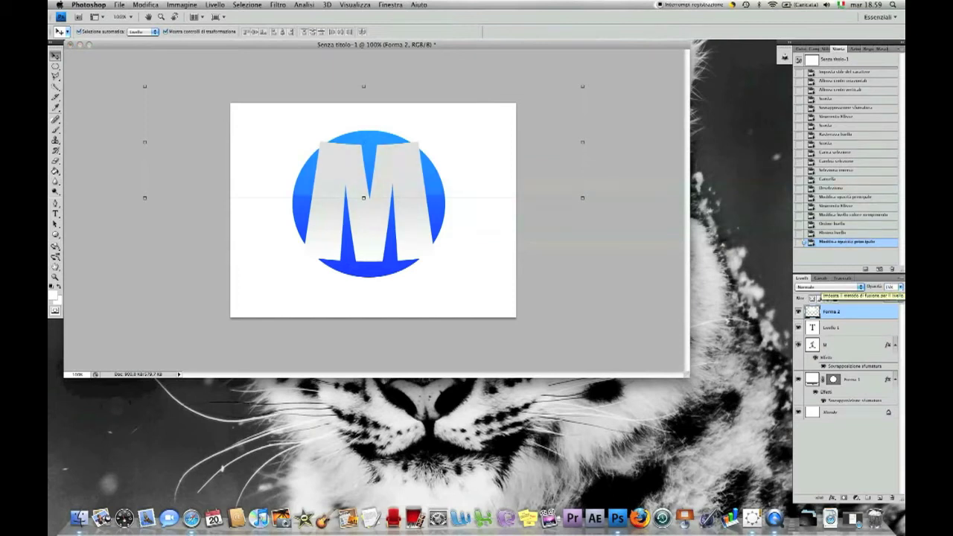
left_click(562, 254)
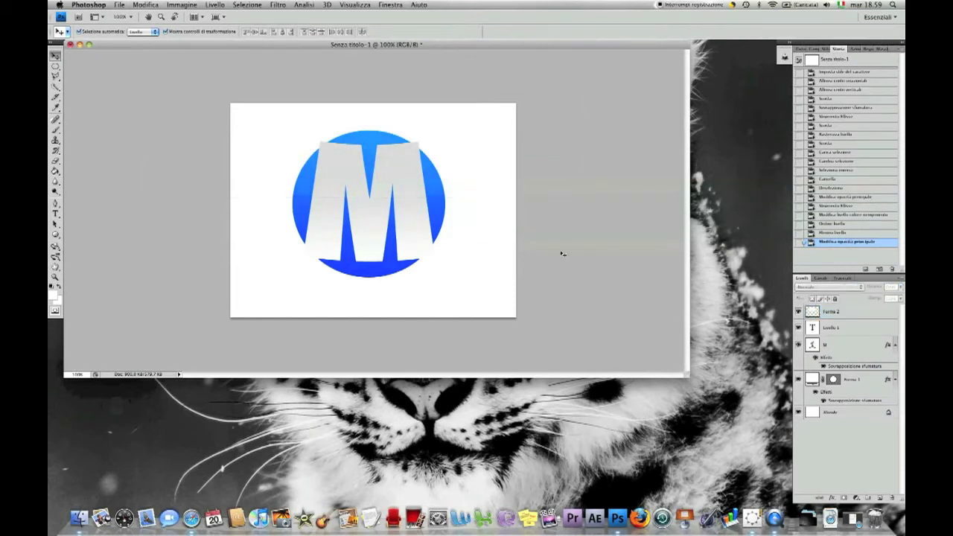
left_click(439, 186)
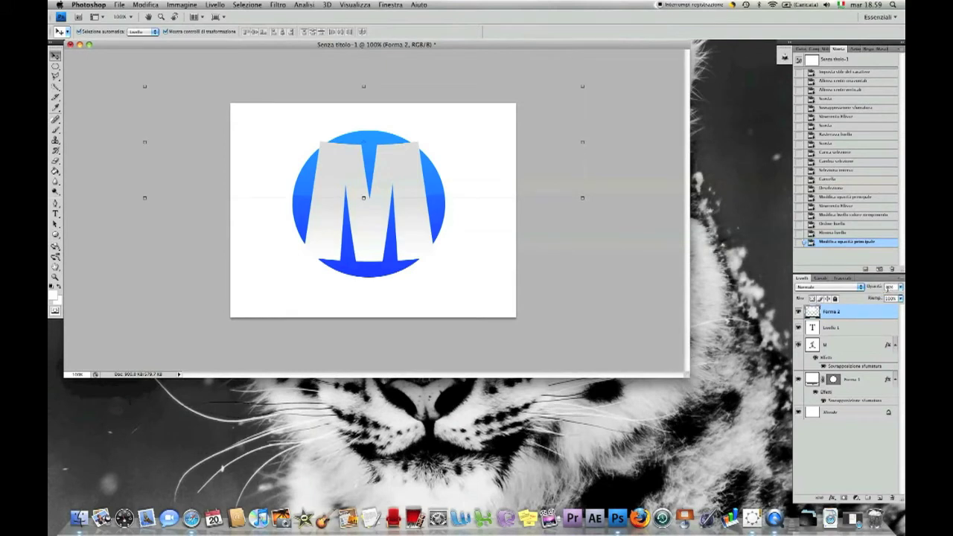
key("2")
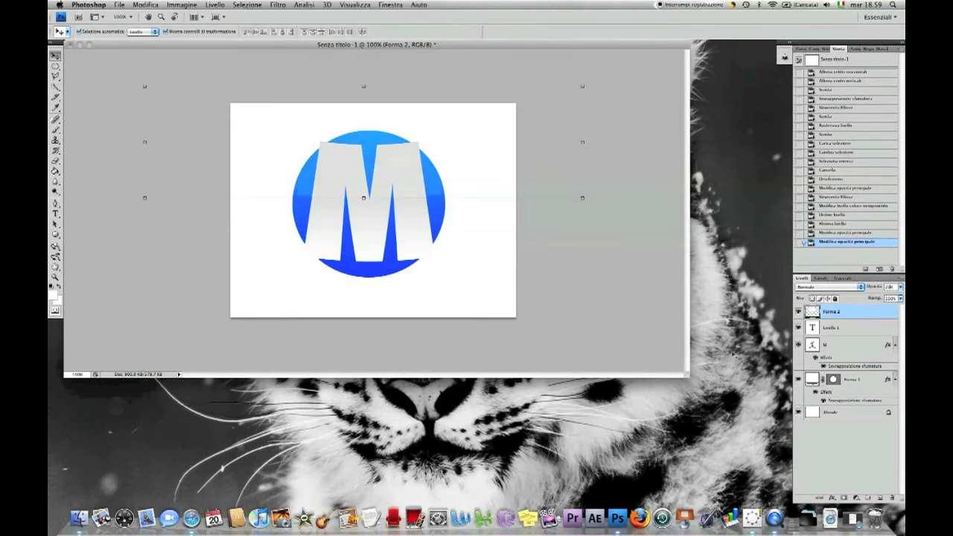
left_click(553, 277)
left_click(421, 179)
left_click(889, 287)
left_click(606, 251)
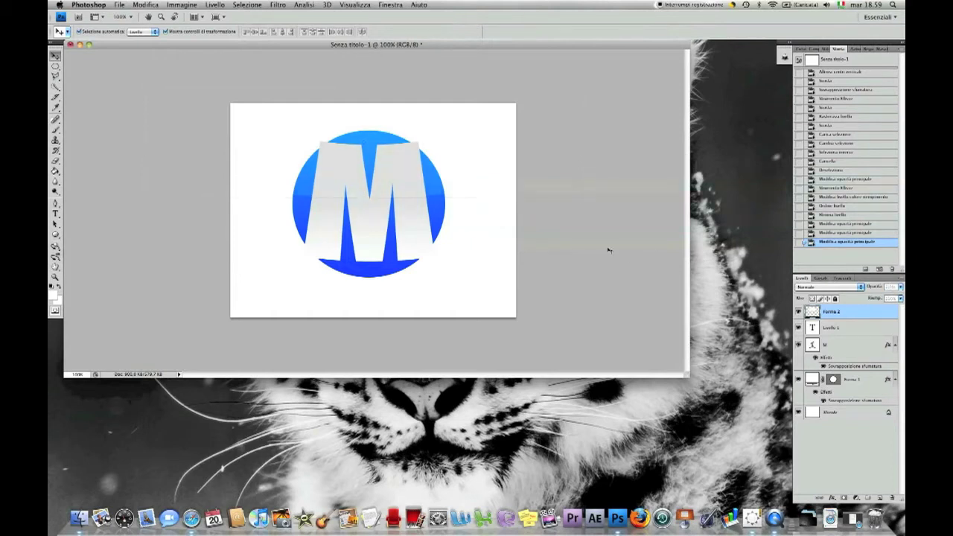
left_click(863, 381)
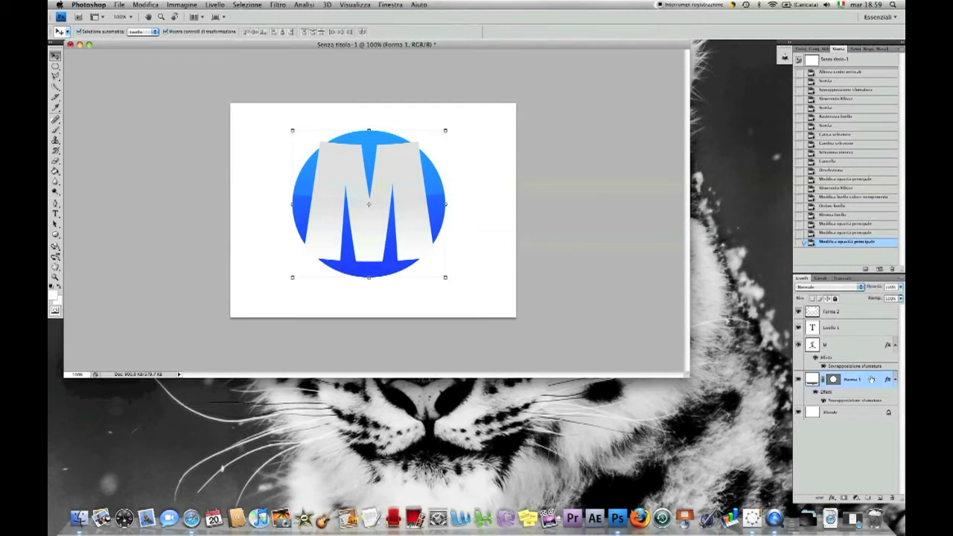
Give the M an Ombra esterna drop shadow: distance 0, opacity 70%, size about 6
left_click(848, 346)
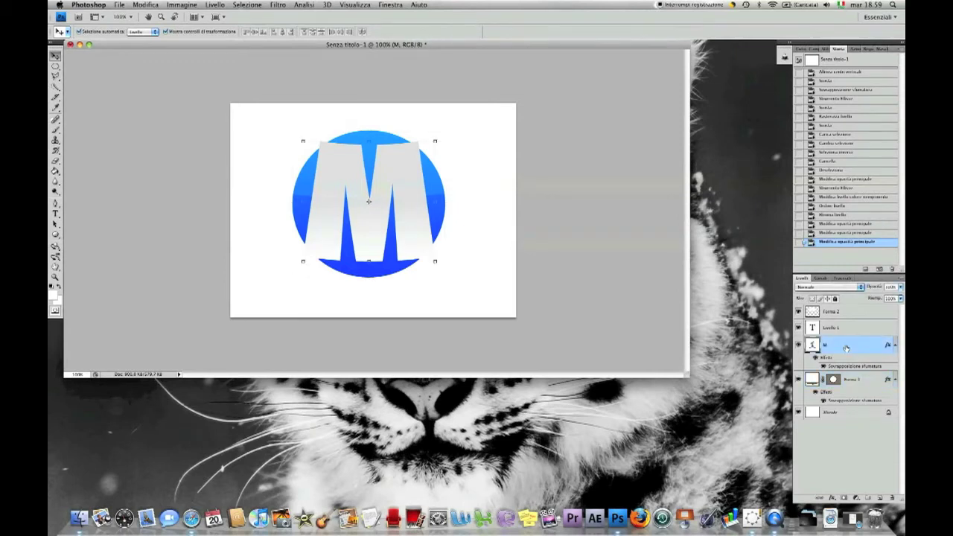
double_click(846, 348)
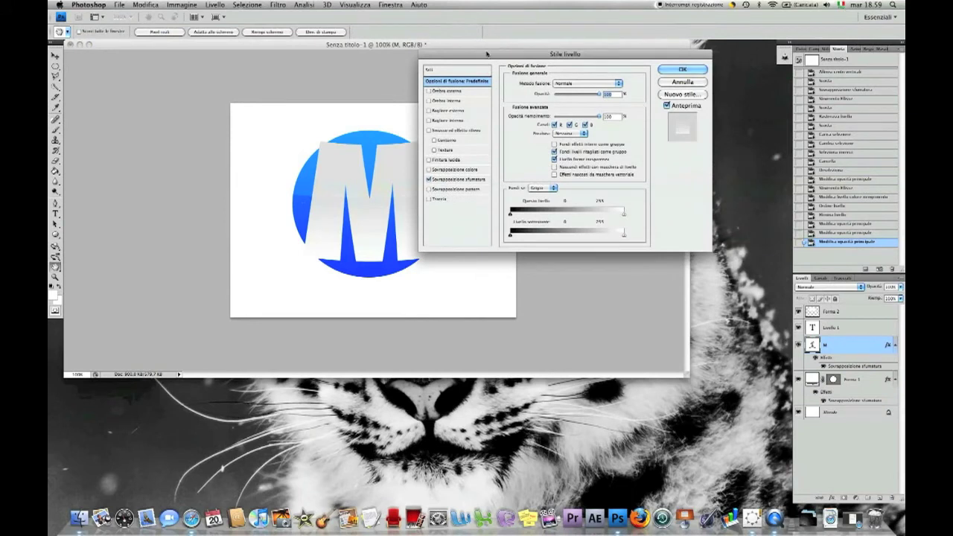
left_click_drag(484, 52, 583, 95)
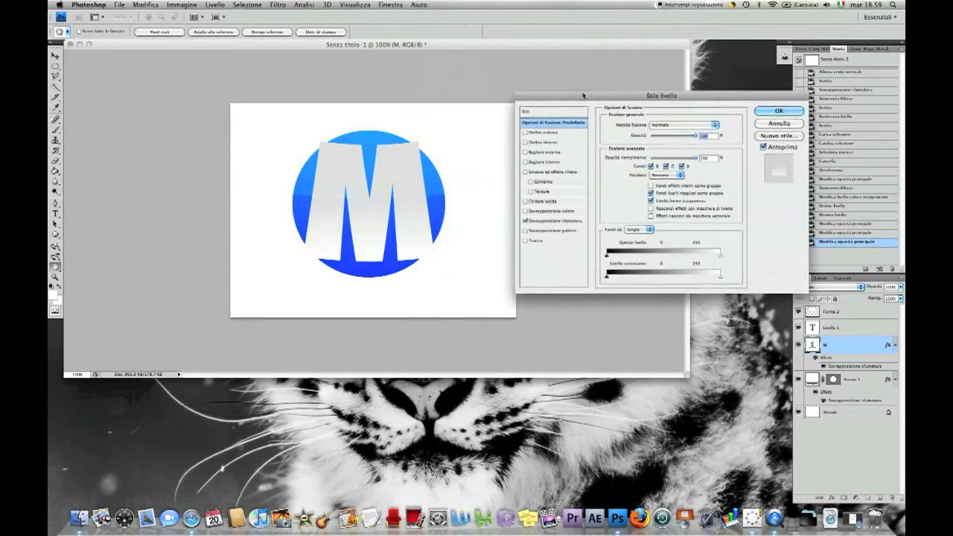
left_click(541, 133)
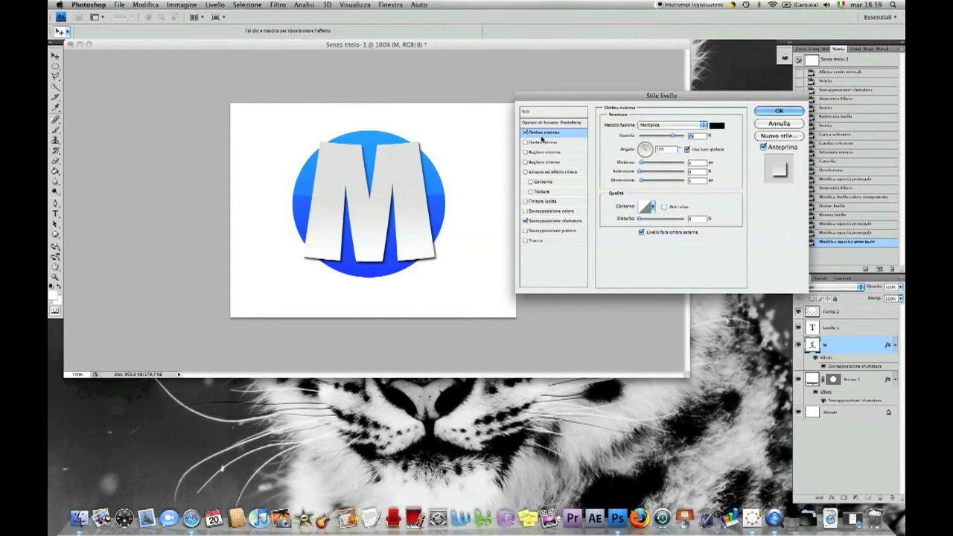
left_click_drag(650, 163, 640, 164)
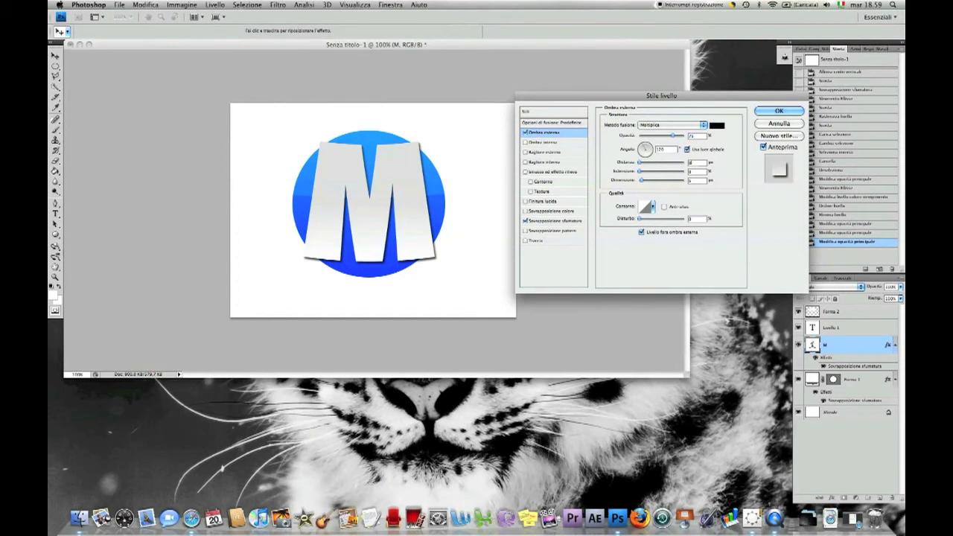
left_click_drag(673, 135, 692, 138)
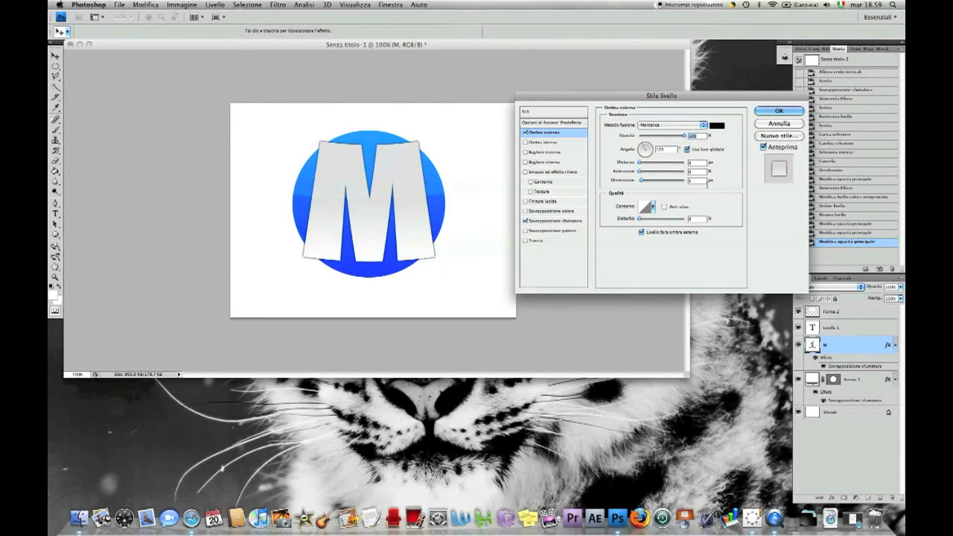
left_click_drag(684, 138, 664, 139)
left_click_drag(667, 140, 670, 140)
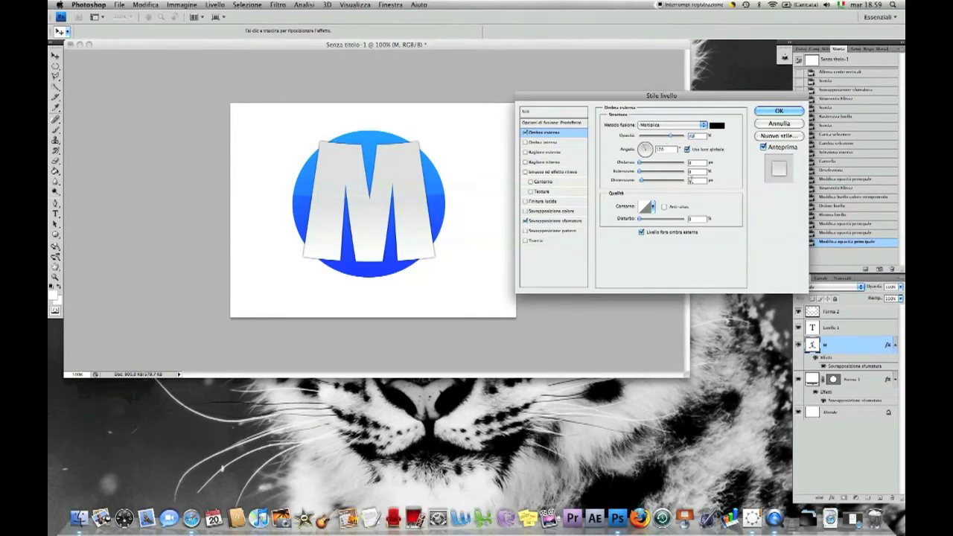
type("6")
key("Up")
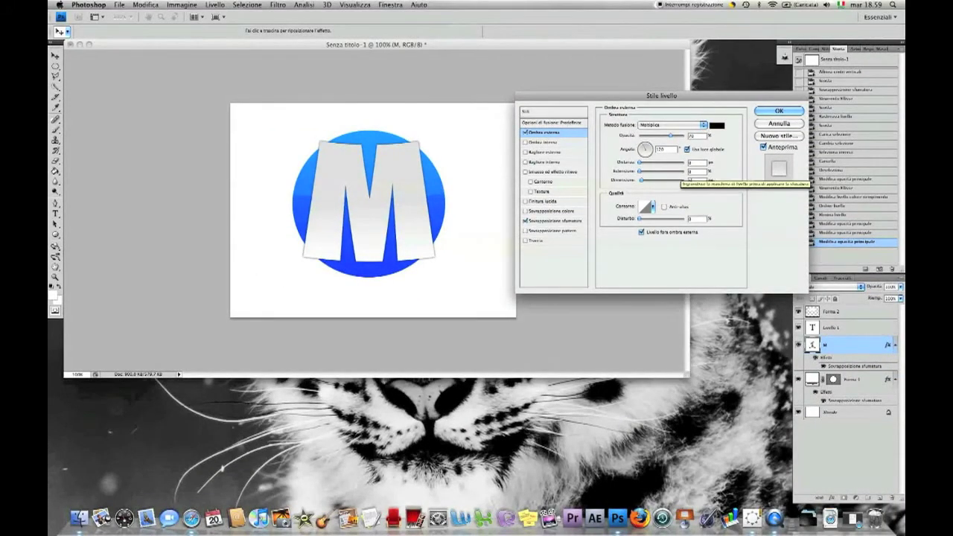
key("Return")
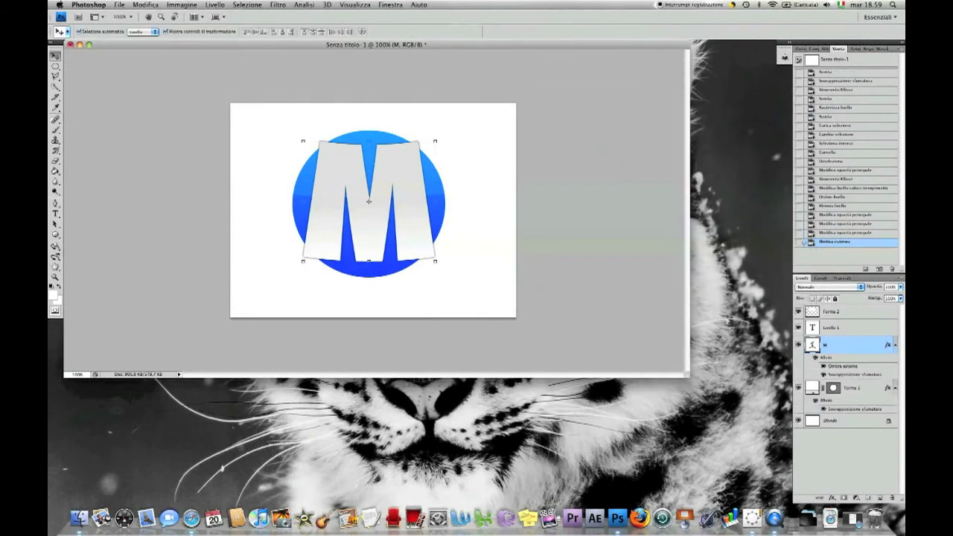
Add a white Bagliore interno inner glow to the M layer
left_click(845, 454)
left_click(369, 201)
double_click(856, 345)
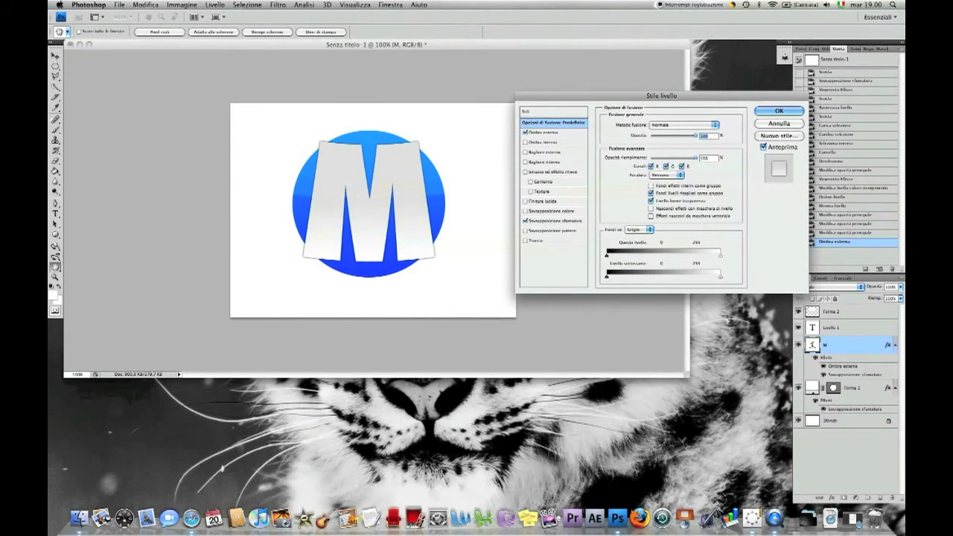
left_click(544, 162)
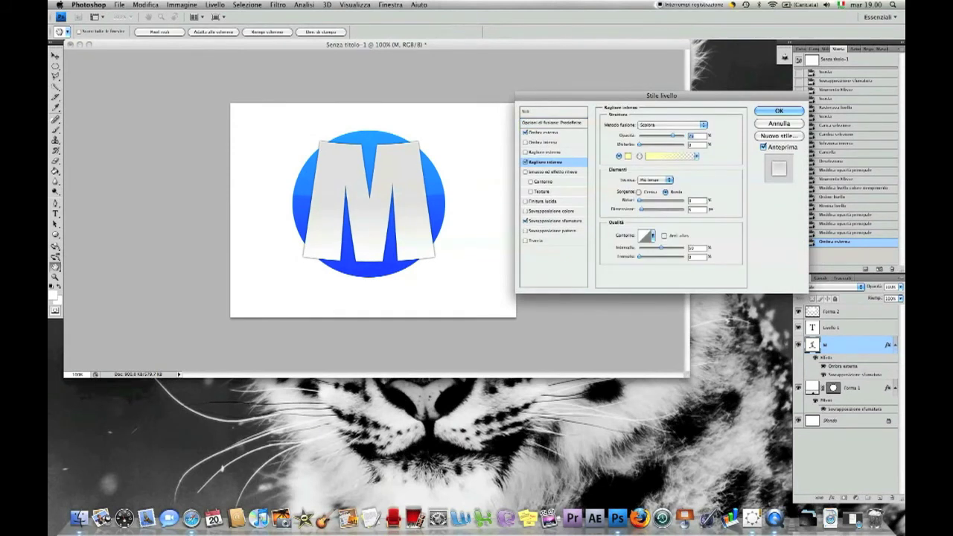
left_click(627, 156)
left_click(408, 157)
left_click(617, 153)
Set the inner glow size to 16, leave Smusso unchecked, and apply the styles
key("Up")
key("Up")
key("Up")
key("Up")
key("Up")
key("Up")
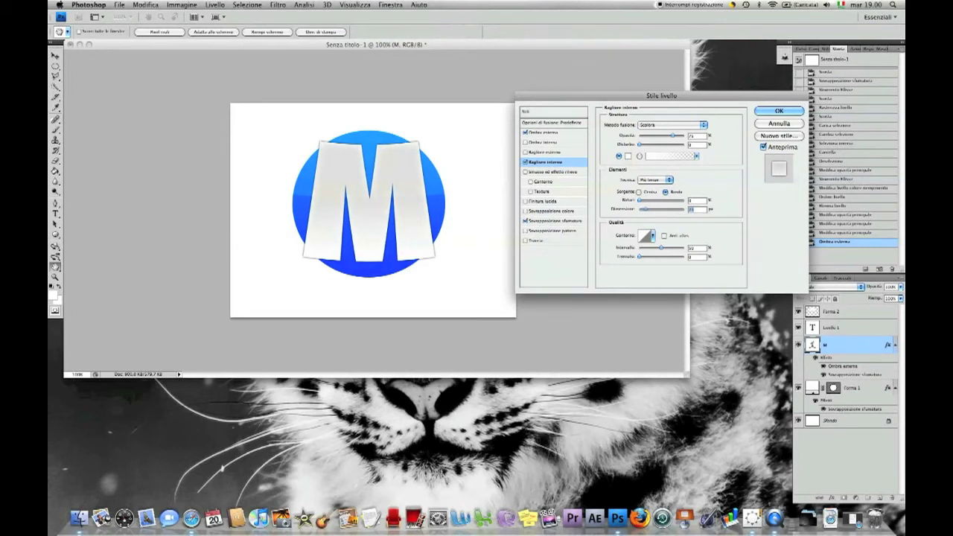
key("shift+Down")
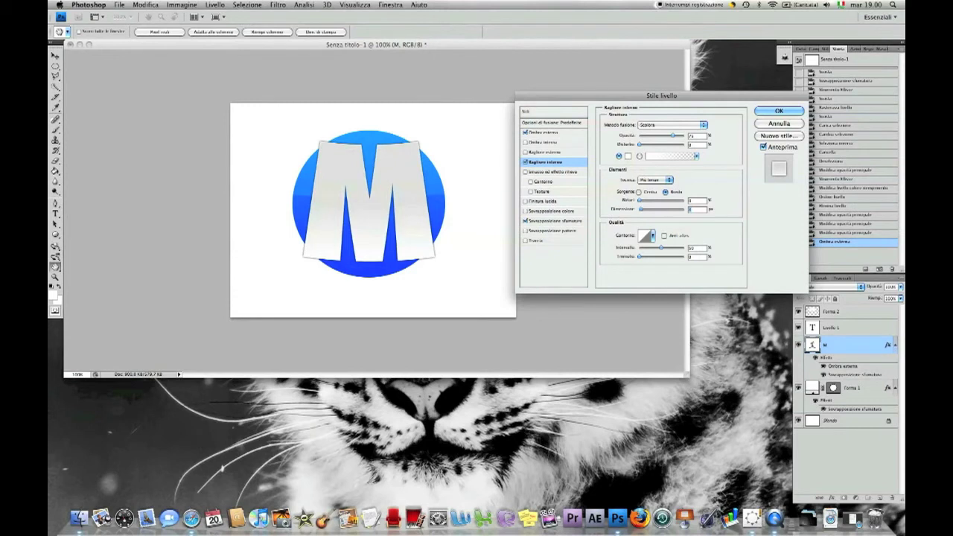
type("16")
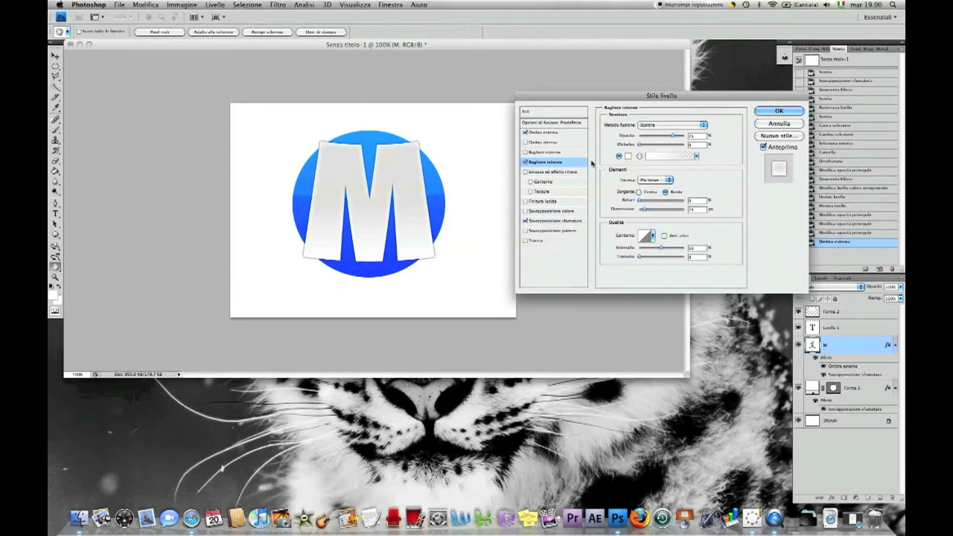
left_click(568, 172)
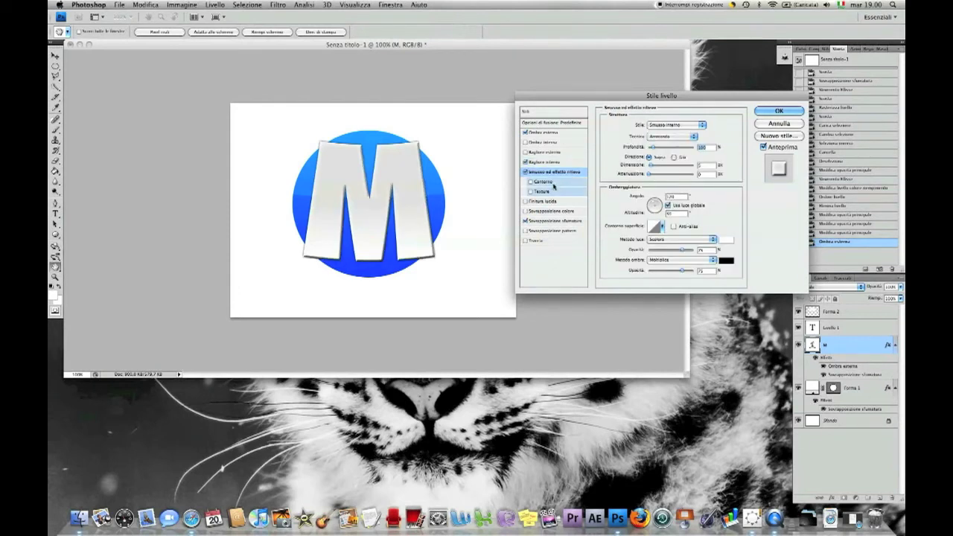
left_click(526, 172)
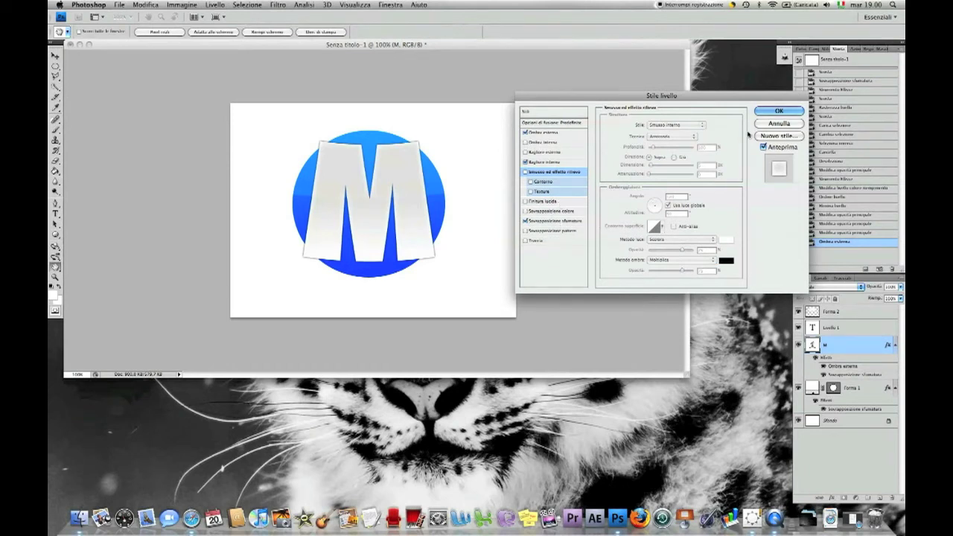
left_click(761, 111)
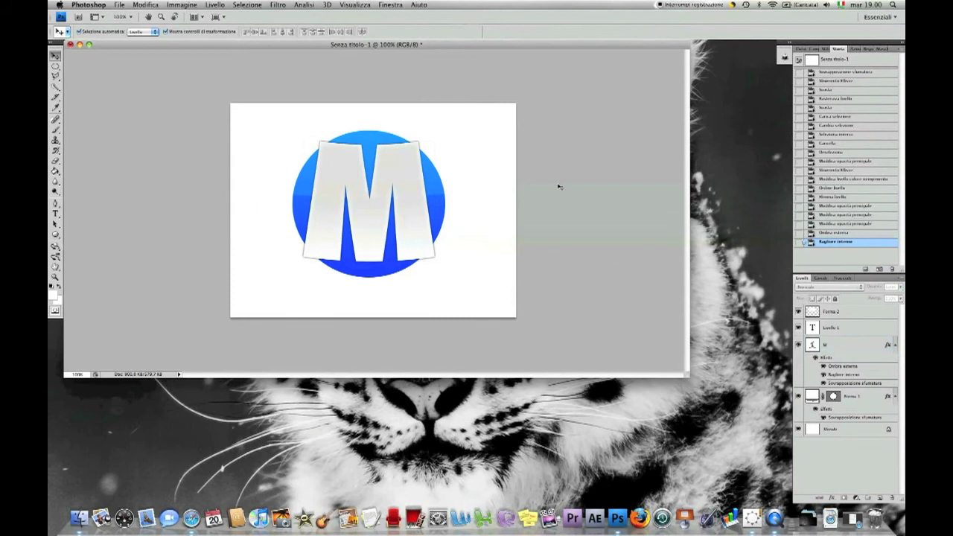
Give Forma 1 an Ombra interna with distance 0 and reduced opacity, inner glow off
left_click(445, 217)
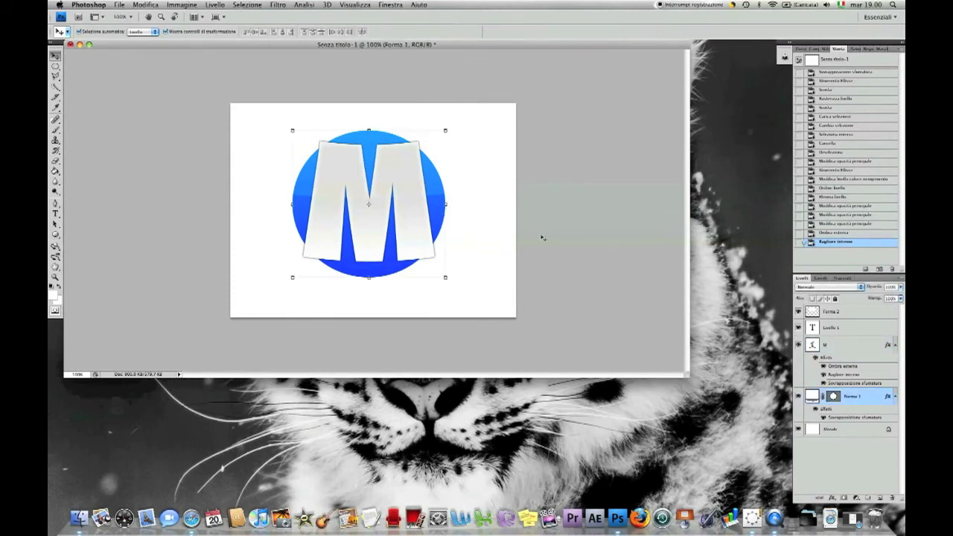
double_click(866, 395)
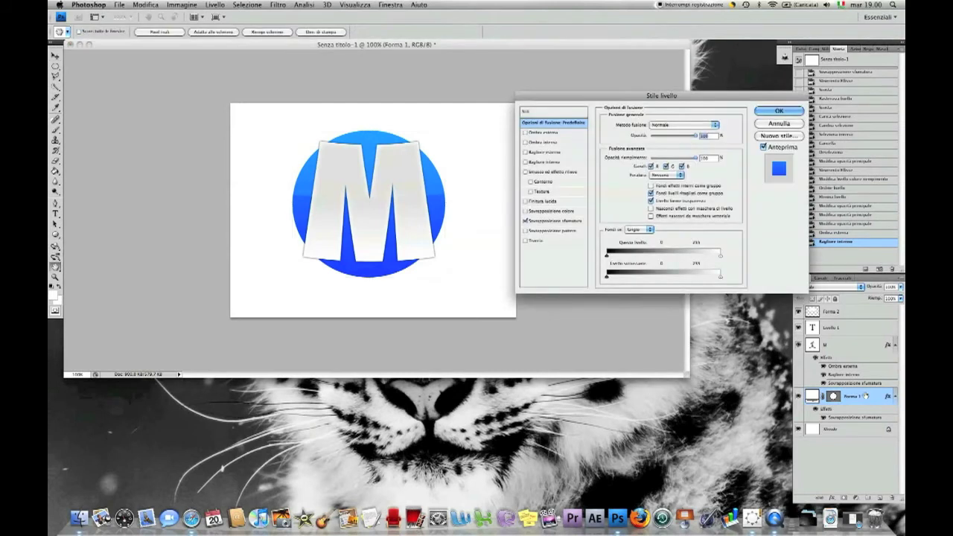
left_click(533, 142)
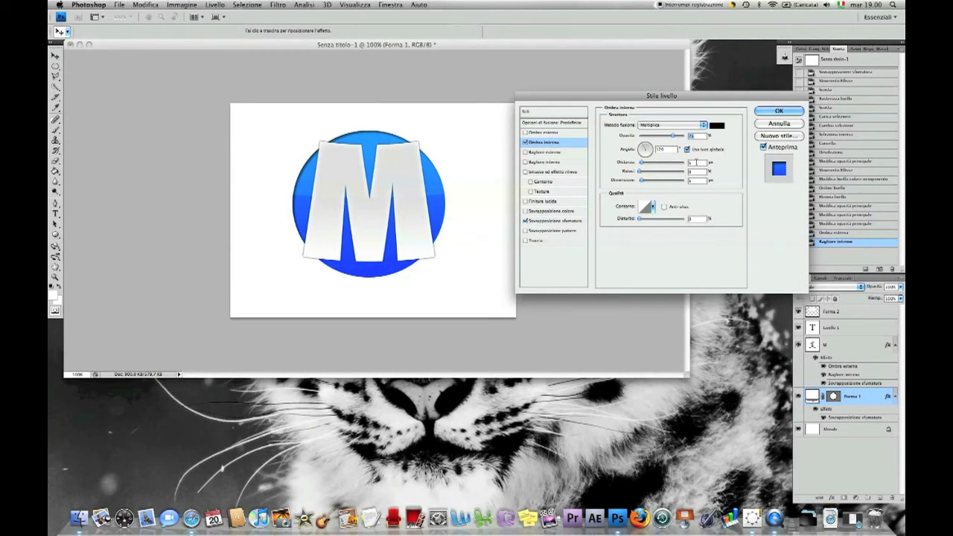
mouse_move(606, 166)
left_mouse_down()
mouse_move(595, 183)
mouse_move(642, 182)
left_mouse_up()
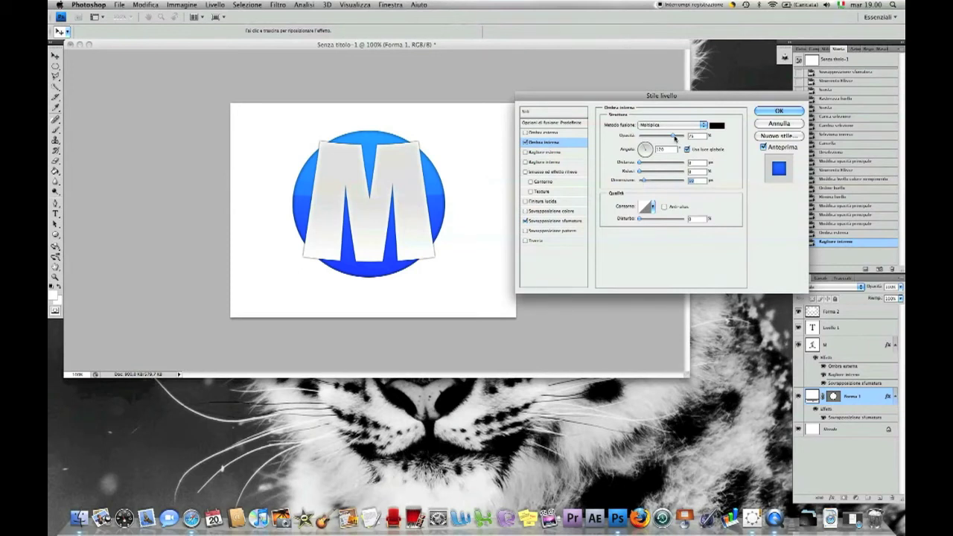
mouse_move(678, 137)
left_mouse_down()
mouse_move(669, 137)
mouse_move(729, 140)
left_mouse_up()
left_click(529, 162)
left_click(529, 161)
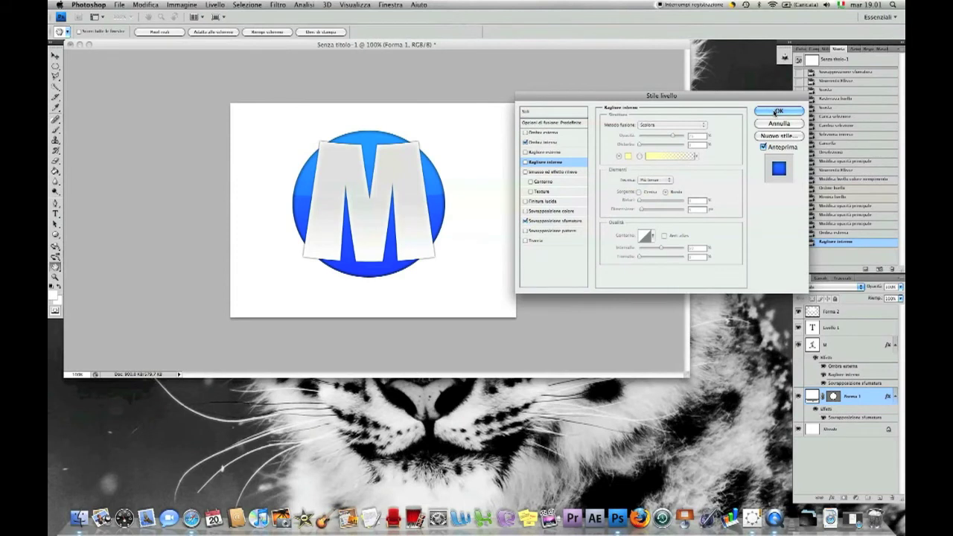
left_click(776, 112)
right_click(512, 311)
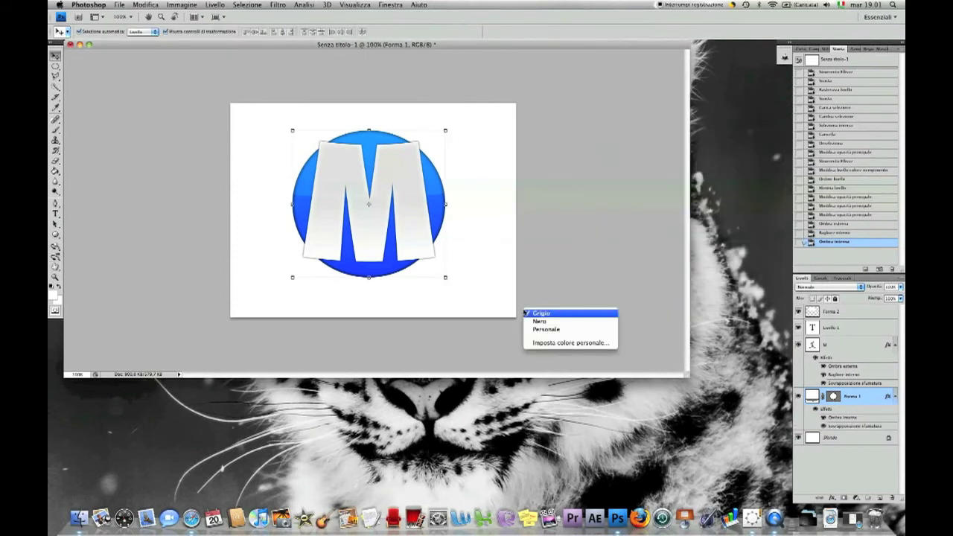
Dismiss the work-area menu, then enter and exit editing of the M text
left_click(544, 264)
left_click(566, 265)
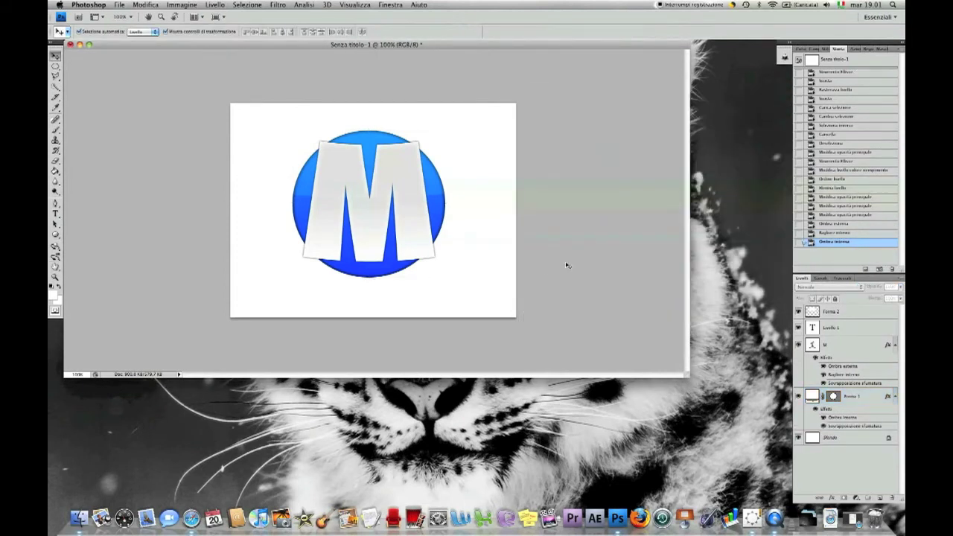
left_click(55, 214)
left_click(305, 285)
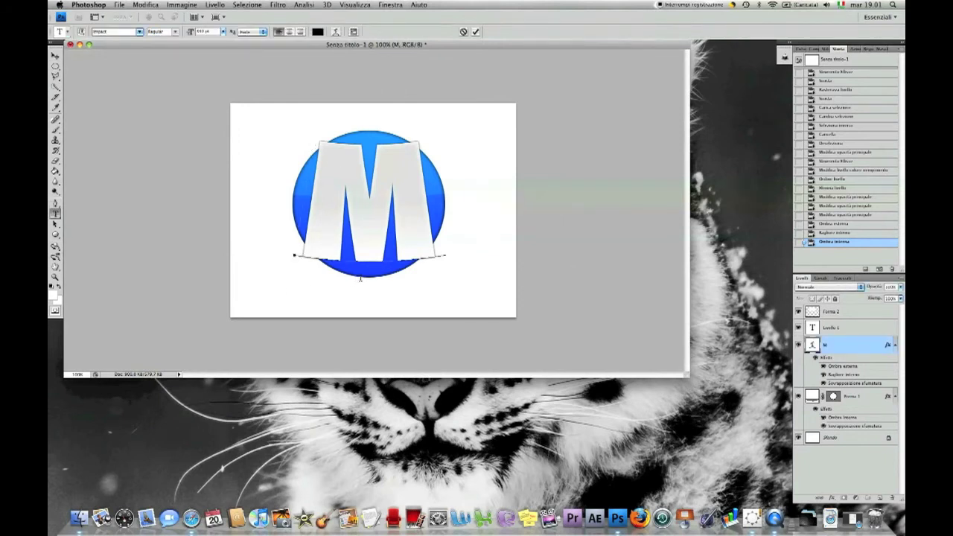
left_click(476, 32)
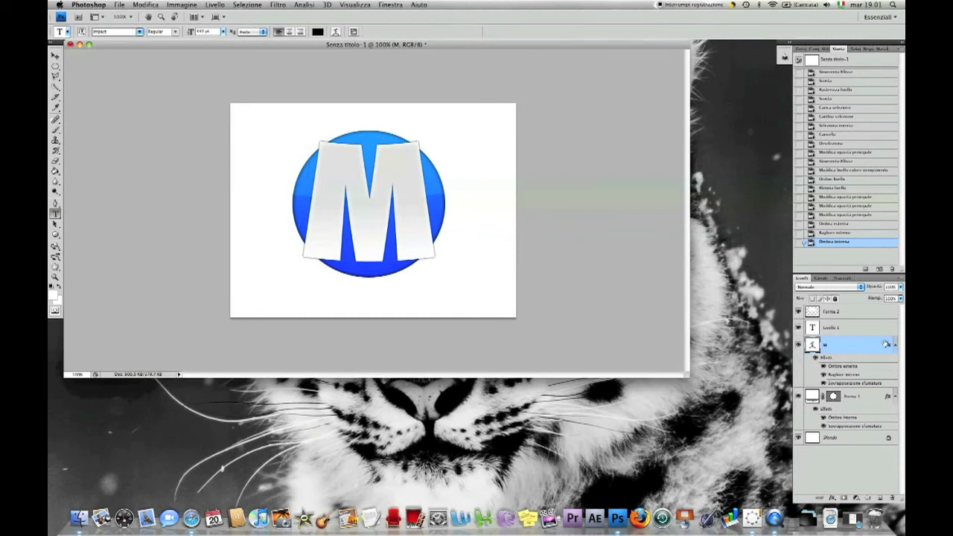
Choose Myriad Pro from the font list for the text
left_click(857, 313)
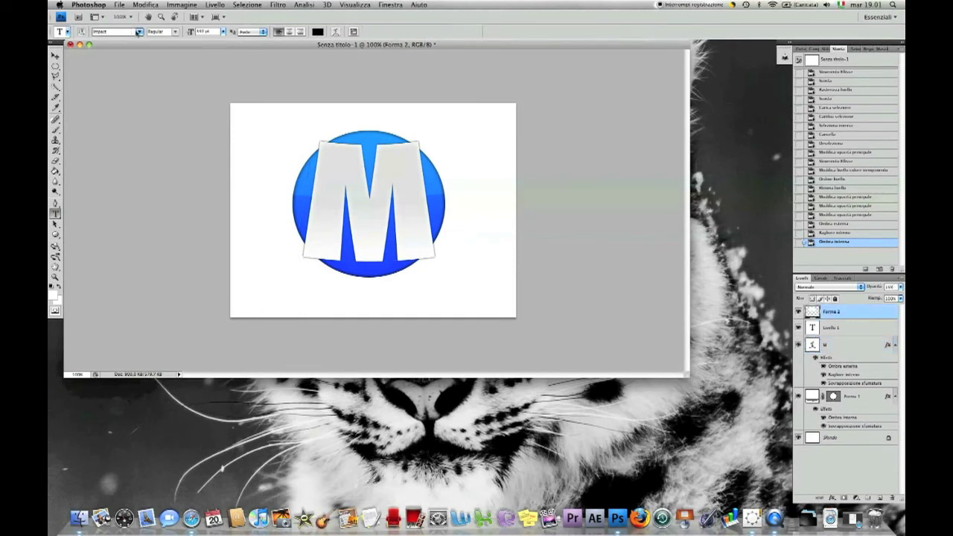
left_click(138, 32)
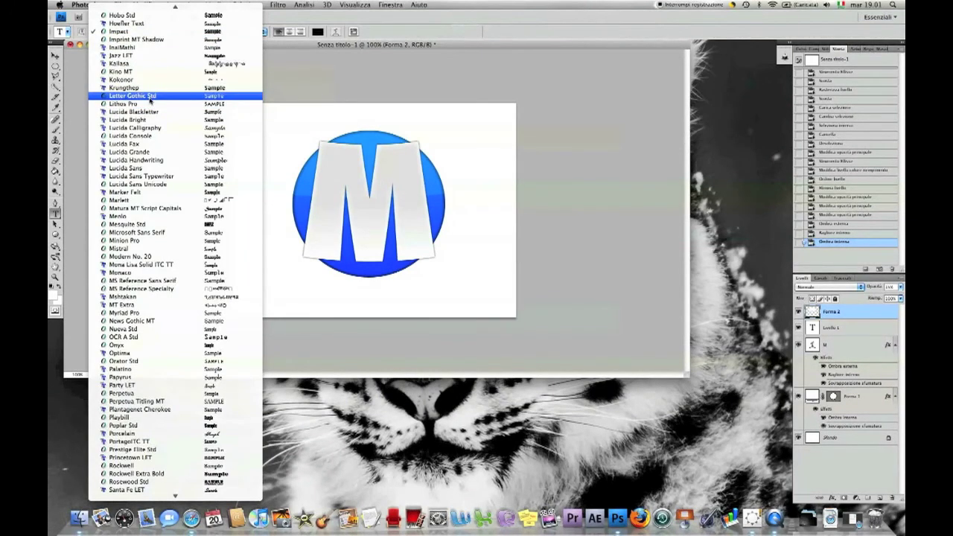
scroll(142, 125, "up", 4)
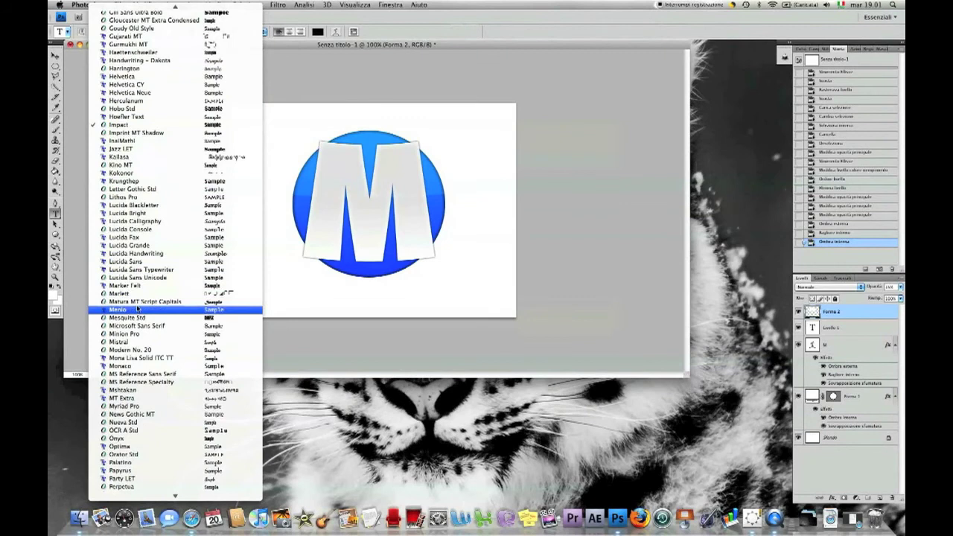
left_click(131, 407)
left_click(298, 257)
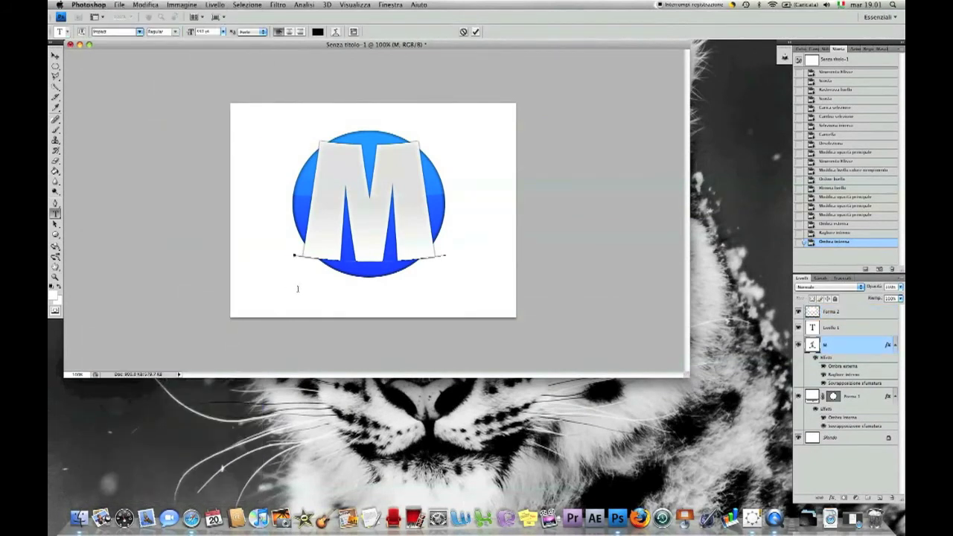
left_click(462, 32)
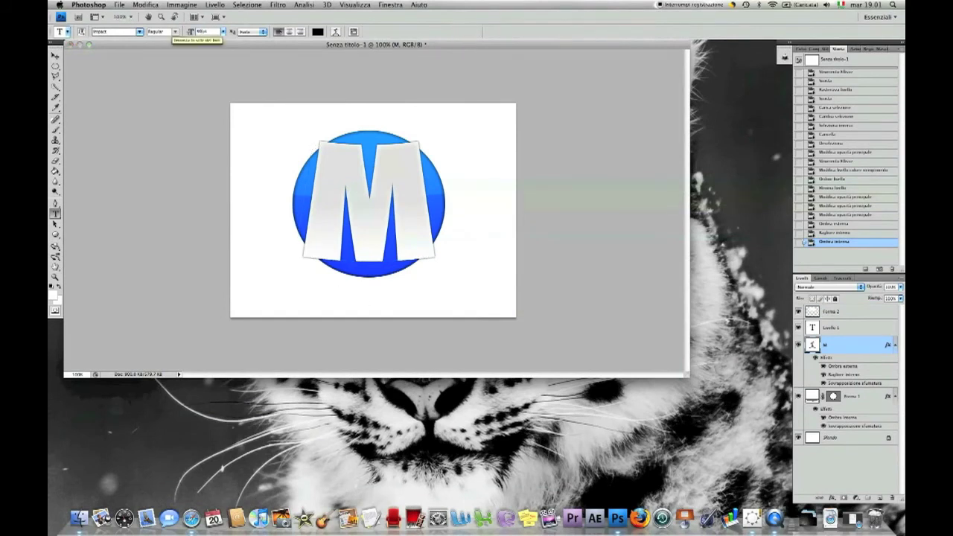
Cancel a stray new text entry and delete the last History step
left_click(290, 294)
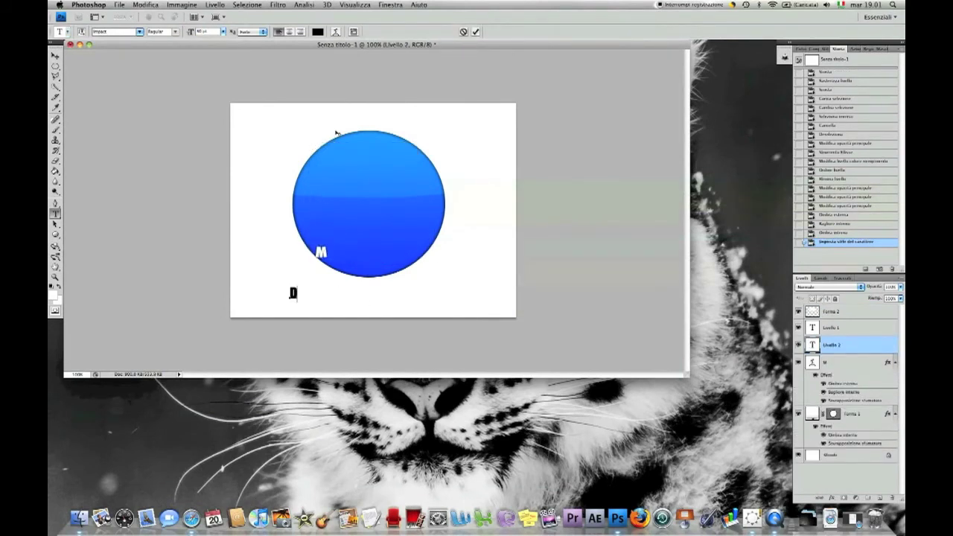
left_click(463, 32)
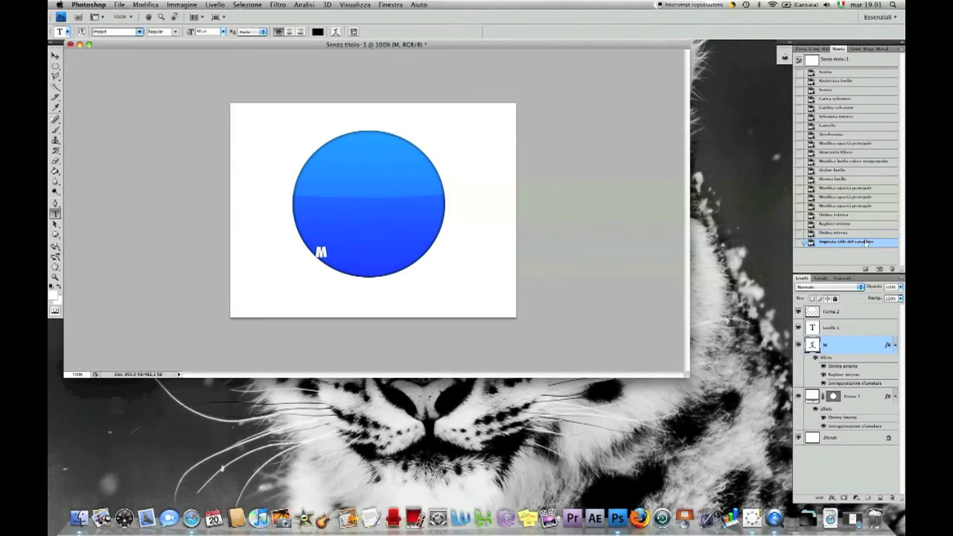
left_click(893, 268)
key("Return")
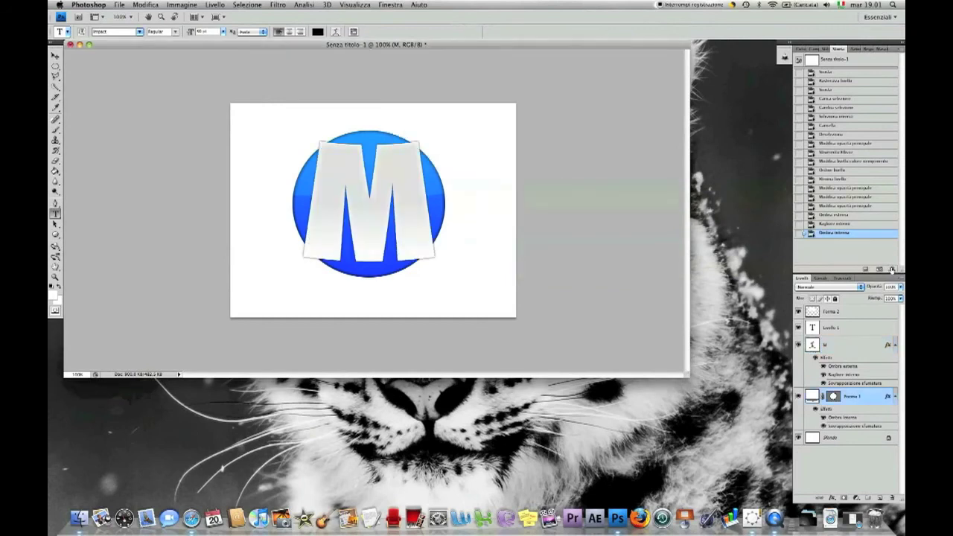
Turn off the M letter layer's visibility in the Layers panel
left_click(866, 316)
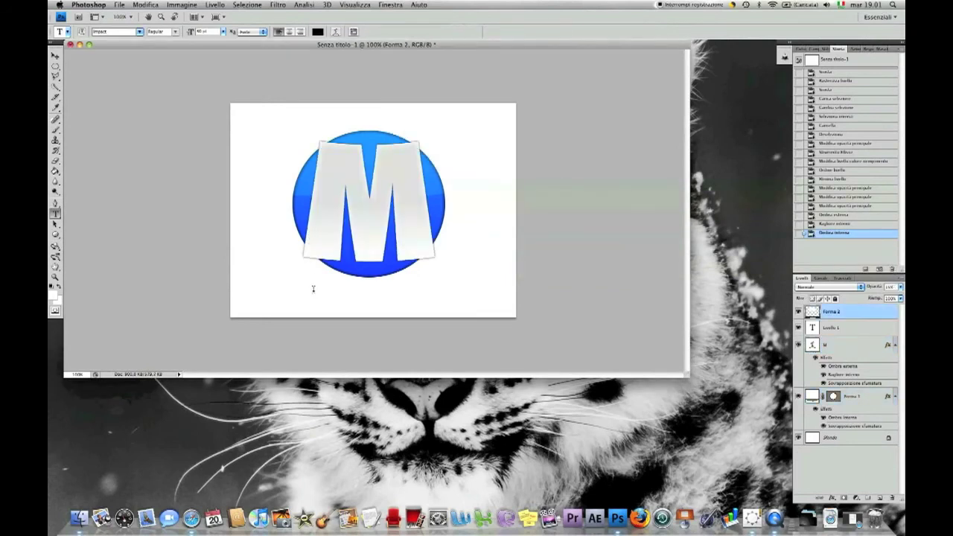
left_click(387, 266, "super")
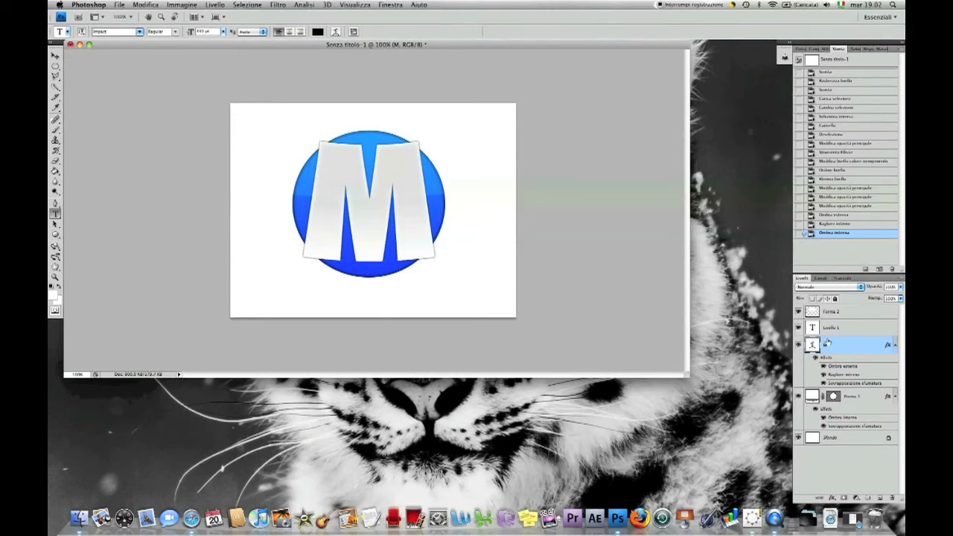
left_click(828, 313)
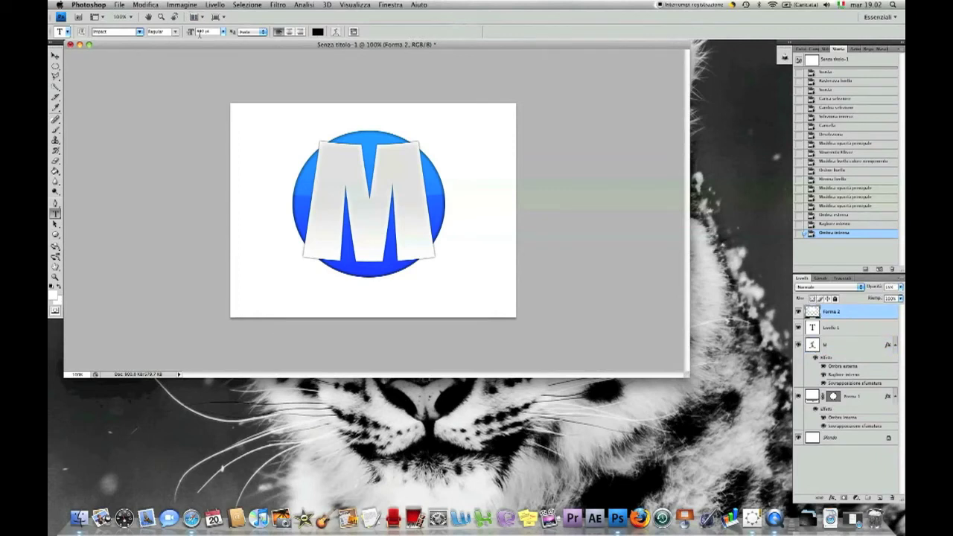
left_click(296, 277)
left_click(463, 33)
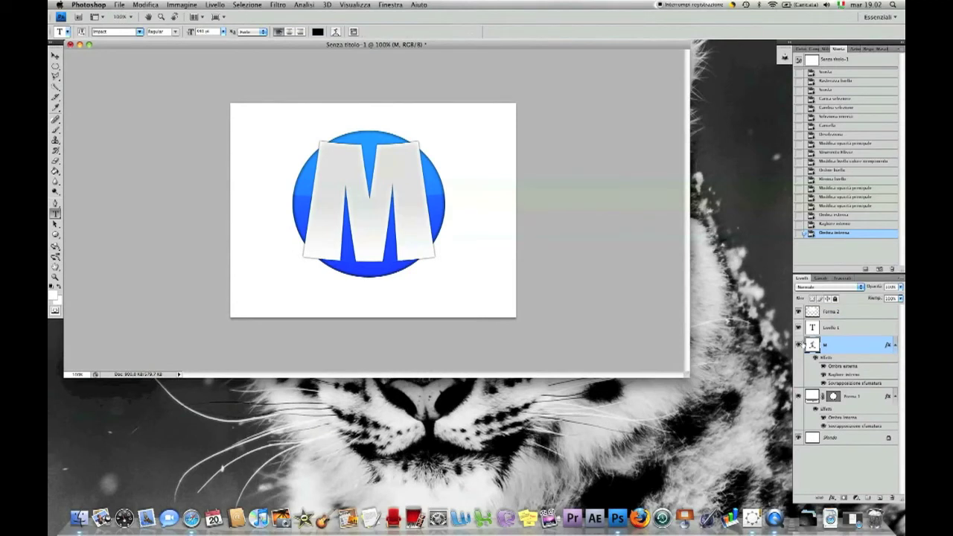
left_click(798, 344)
left_click(200, 31)
key("Return")
Set the font to Myriad Pro and type the institute's name below the circle
left_click(111, 33)
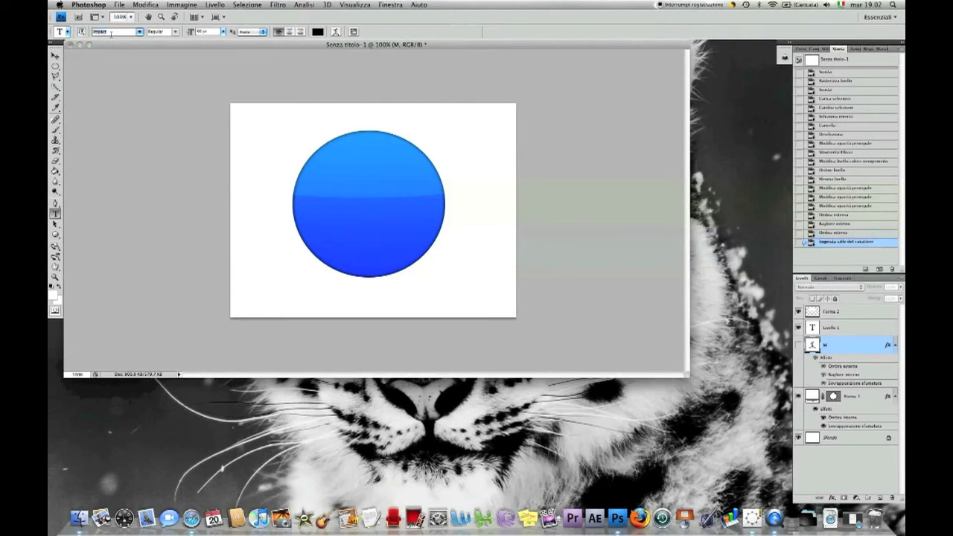
type("Myriad Pro")
key("Return")
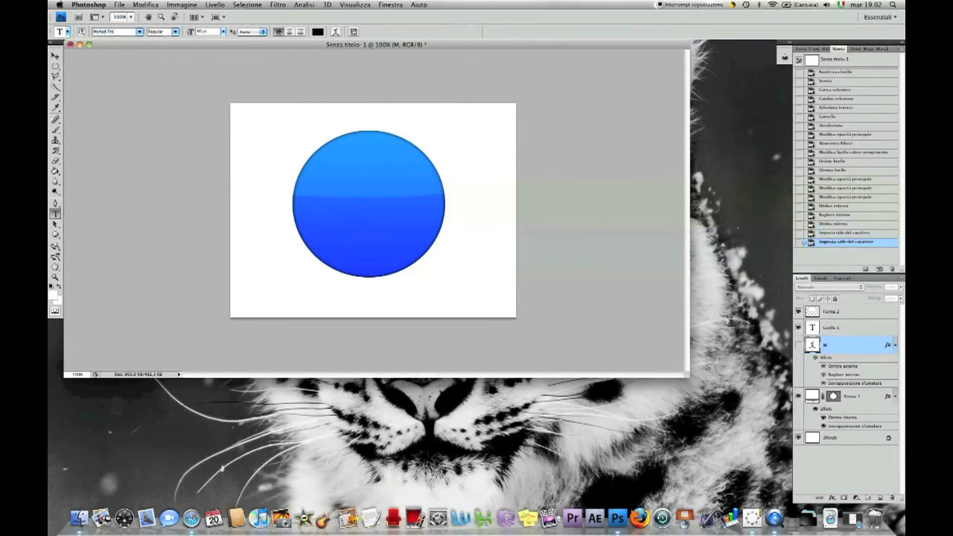
left_click(291, 289)
type("M")
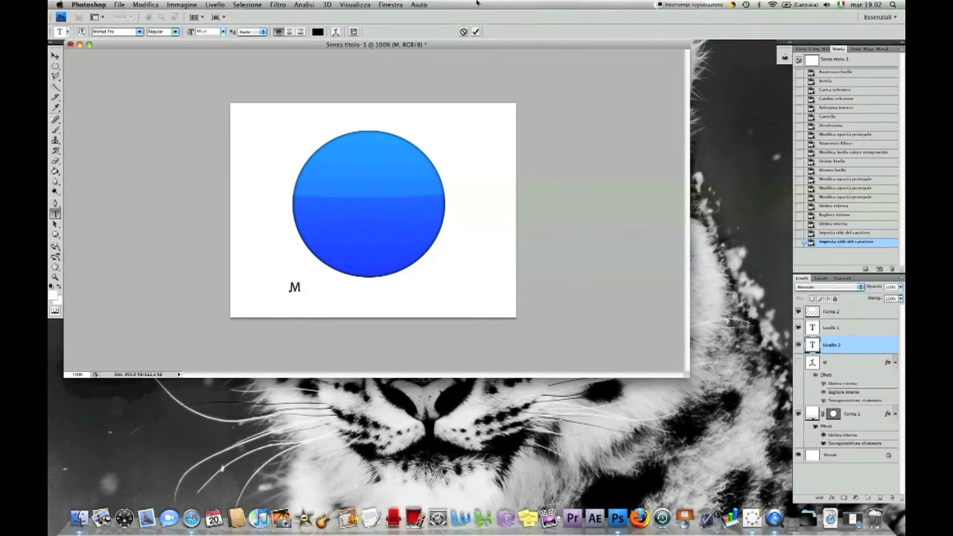
type("oa")
key("BackSpace")
key("BackSpace")
type("rto Ziveri")
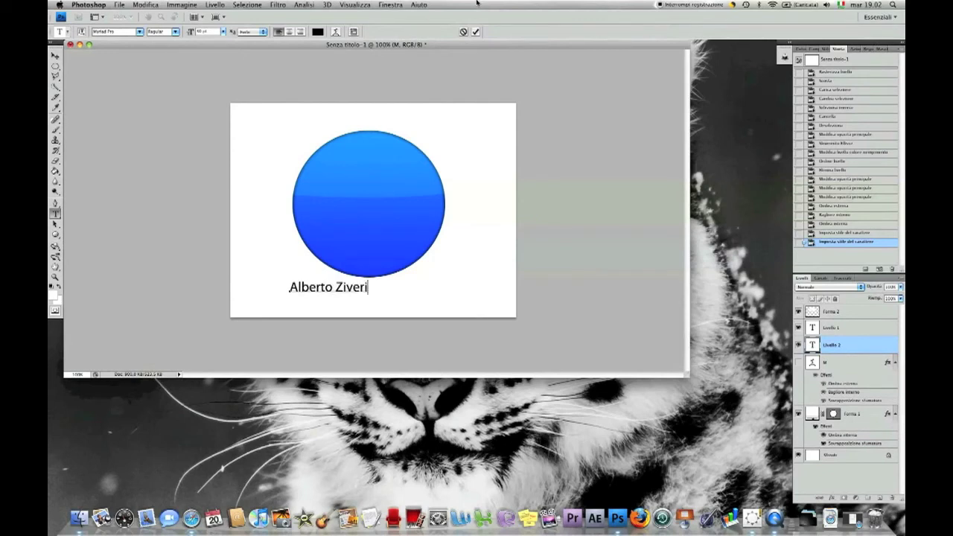
Prefix the caption with 'J.T.C', commit it, and shift it right to centre it
left_click(290, 289)
type("J.T.C")
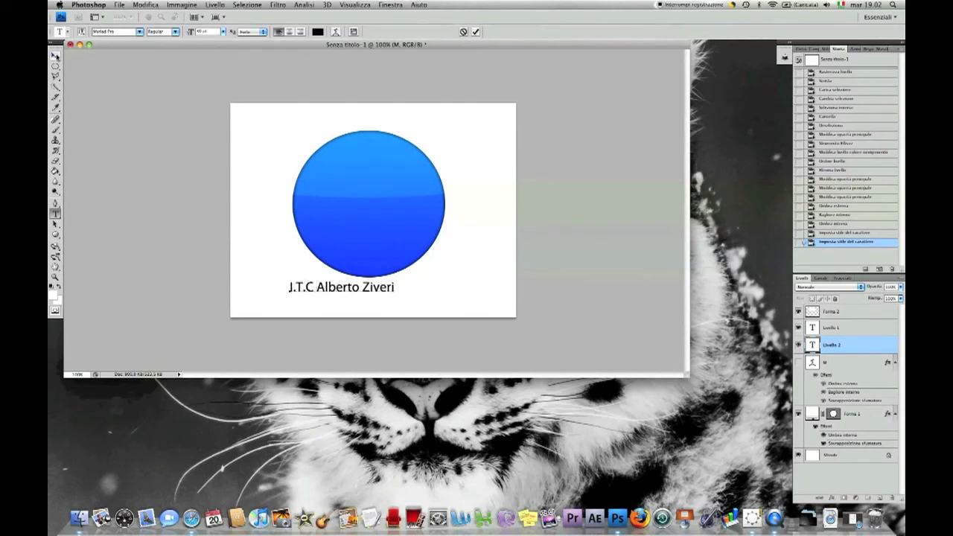
left_click(55, 56)
left_click_drag(371, 290, 395, 290)
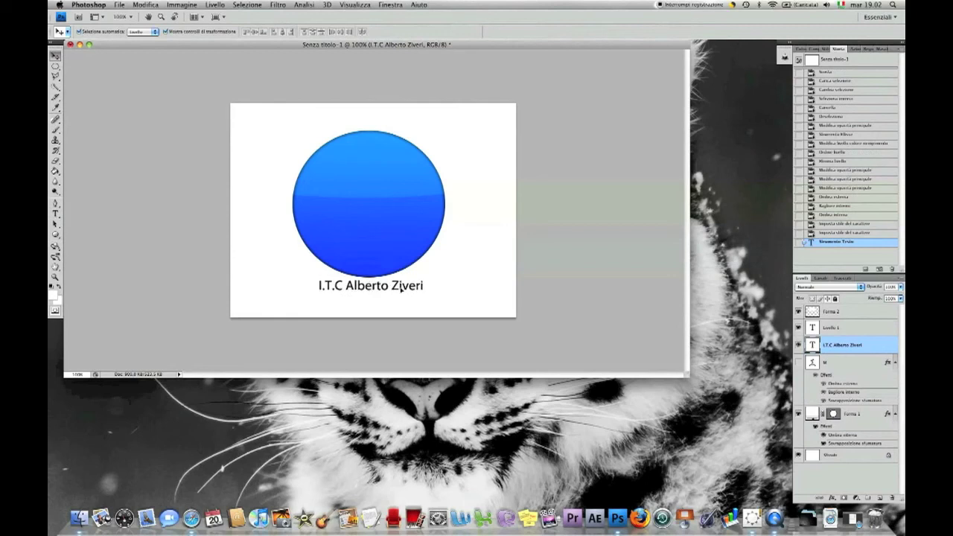
Make the M letter layer visible again and select it
left_click(448, 308)
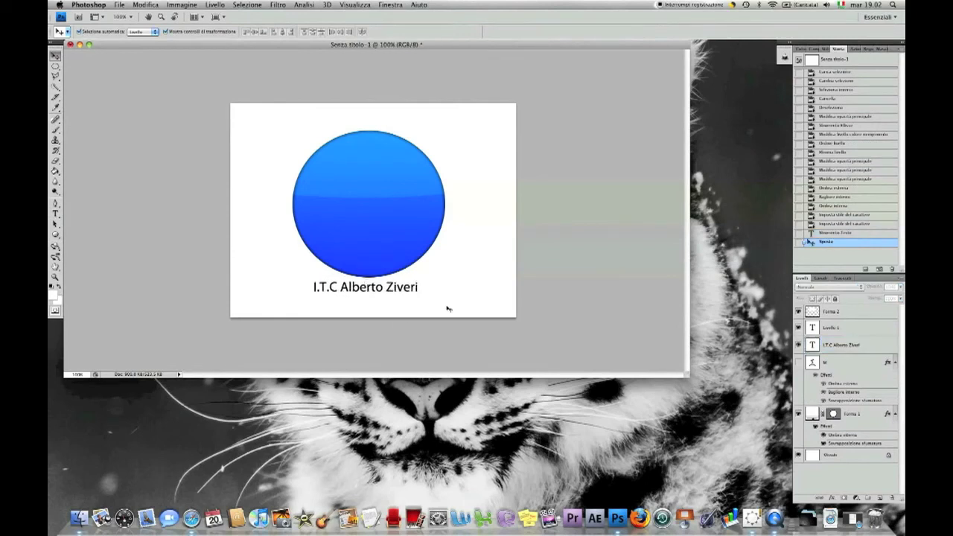
left_click(799, 362)
left_click(325, 252)
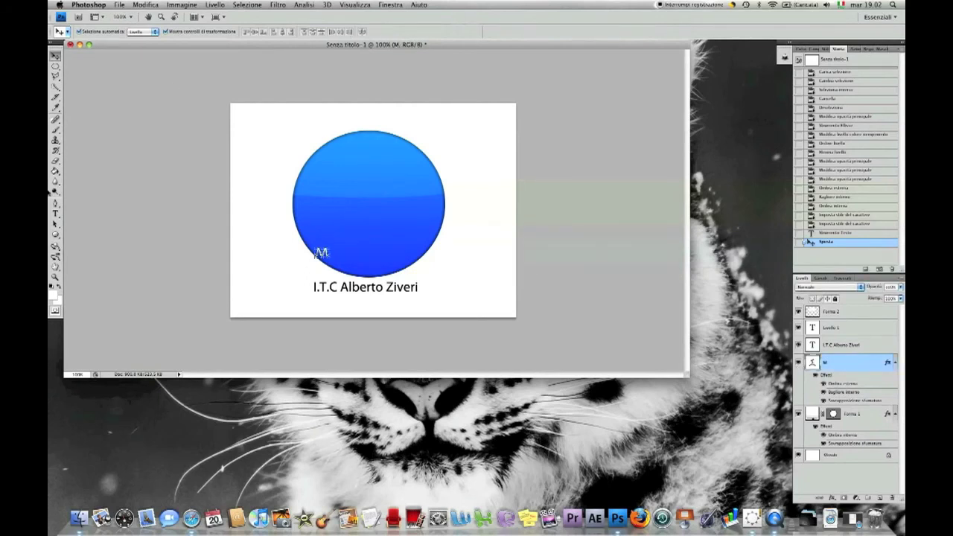
Set the M to 100 pt Impact, then return to the Move tool
left_click(55, 213)
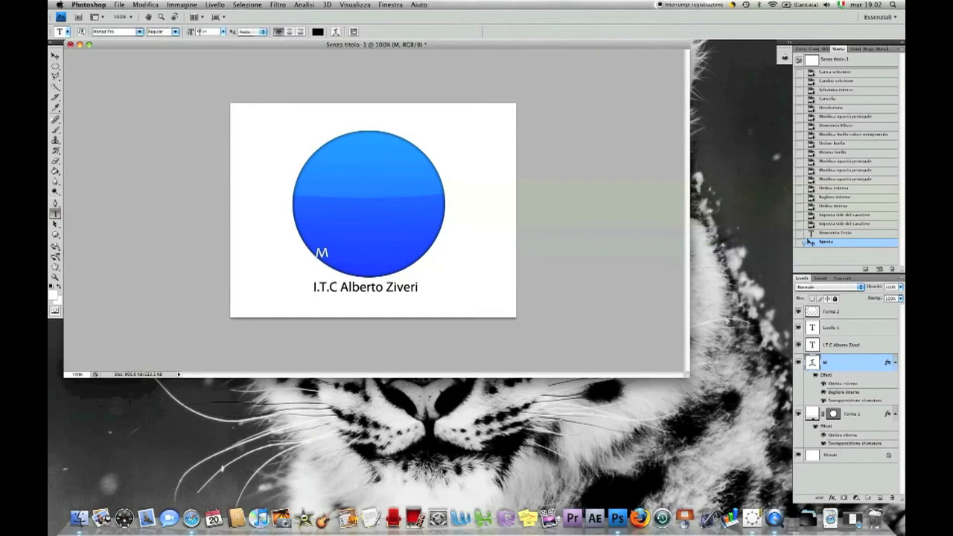
left_click(203, 32)
type("100")
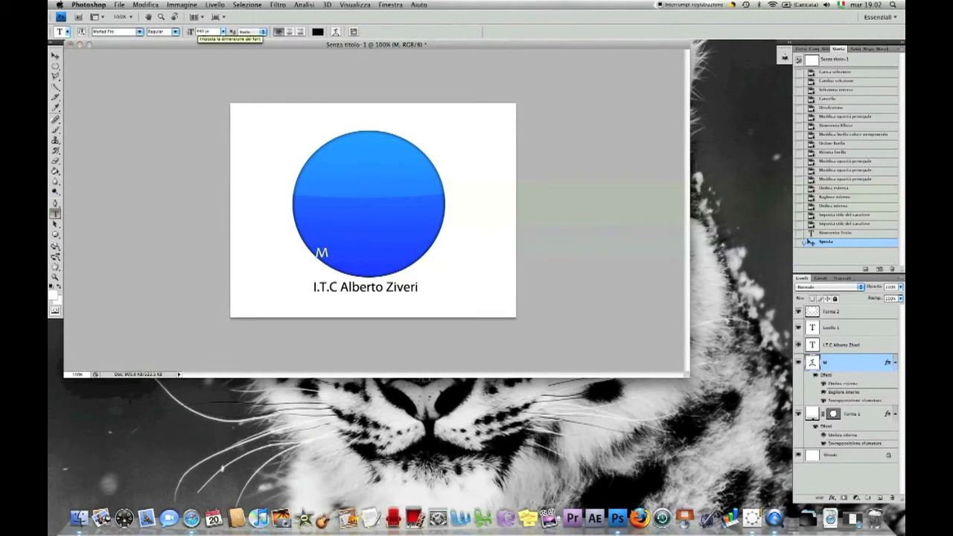
key("Return")
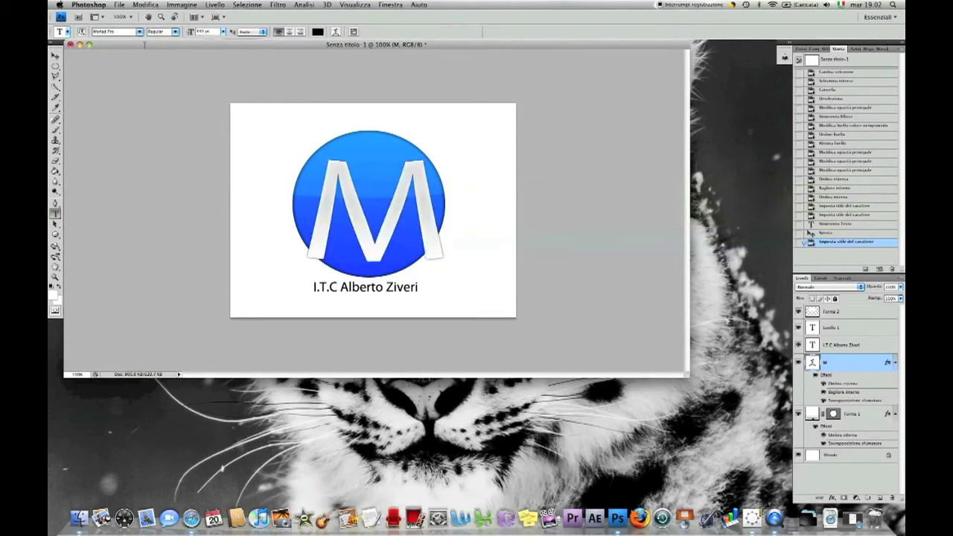
left_click(113, 31)
type("Impact")
key("Return")
left_click(55, 56)
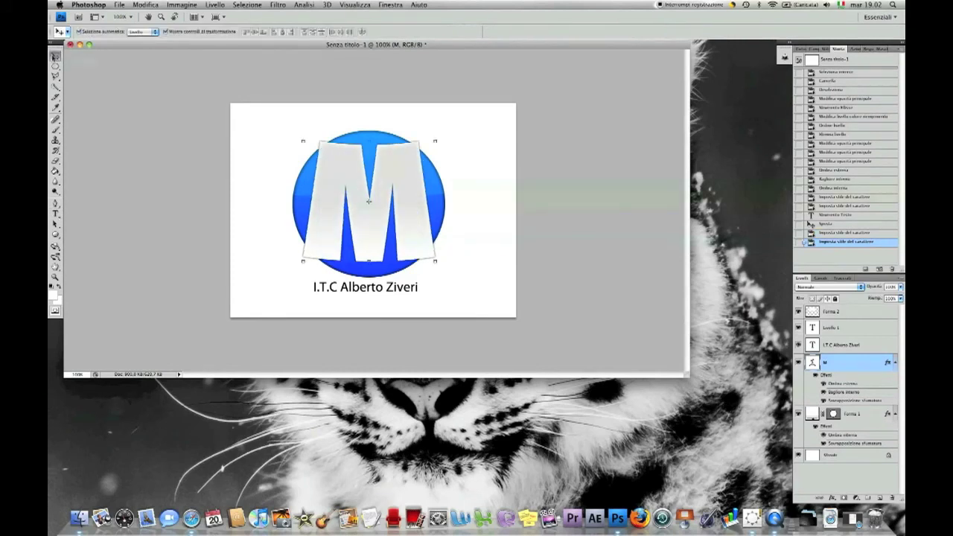
left_click(532, 306)
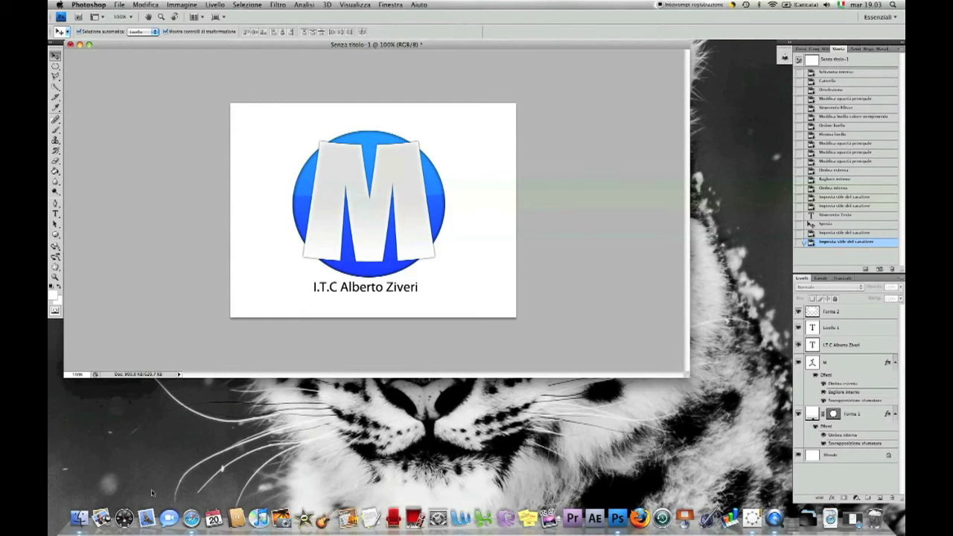
Bring Safari forward, opening and cancelling the Open File dialog from the File menu
left_click(192, 518)
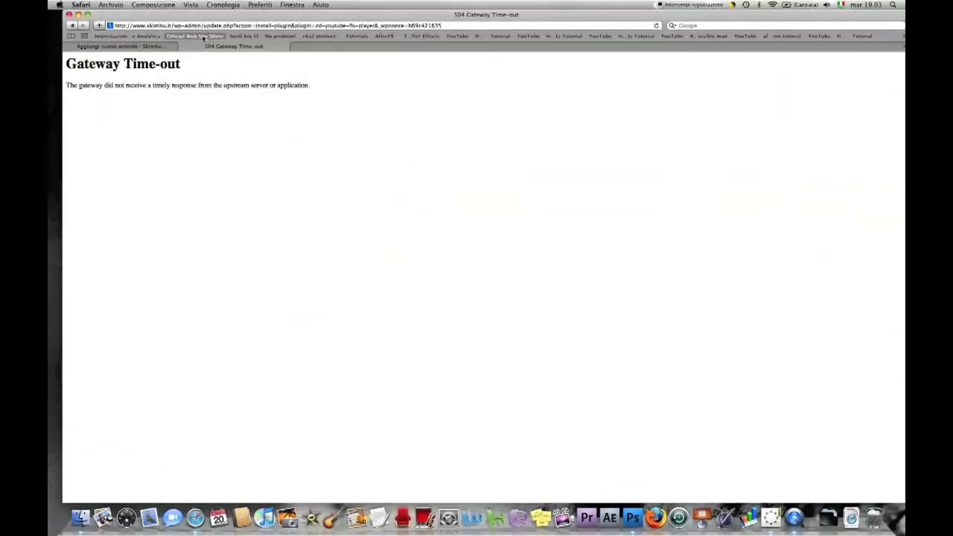
left_click(201, 26)
left_click(111, 5)
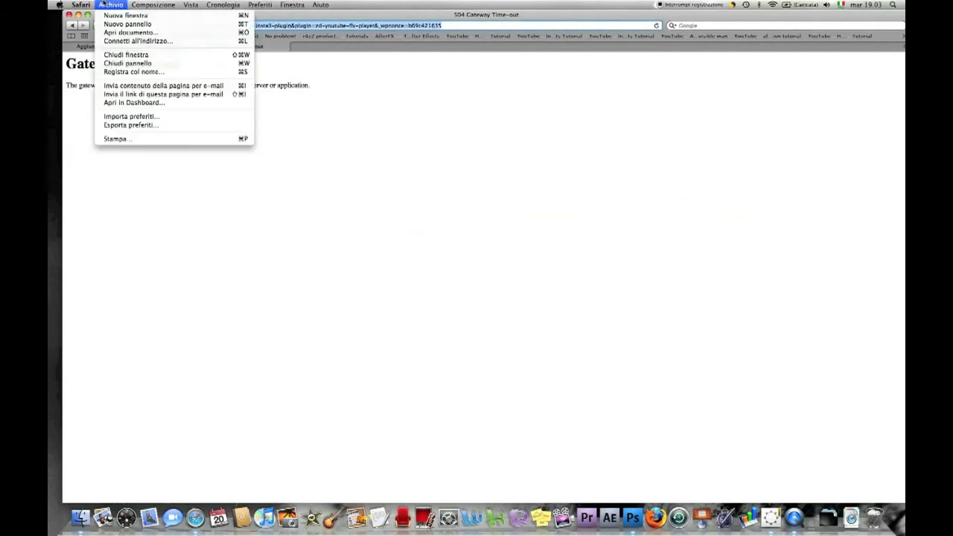
left_click(119, 30)
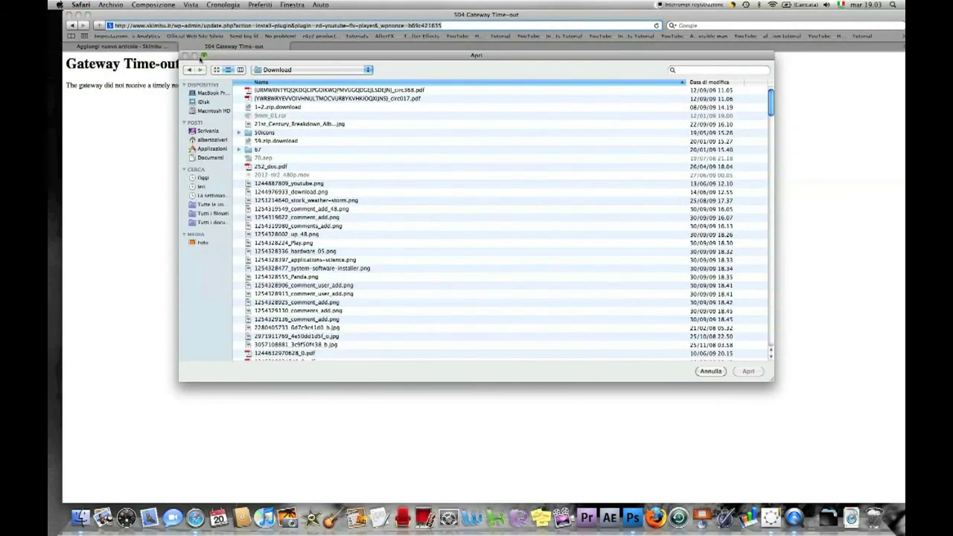
left_click(711, 372)
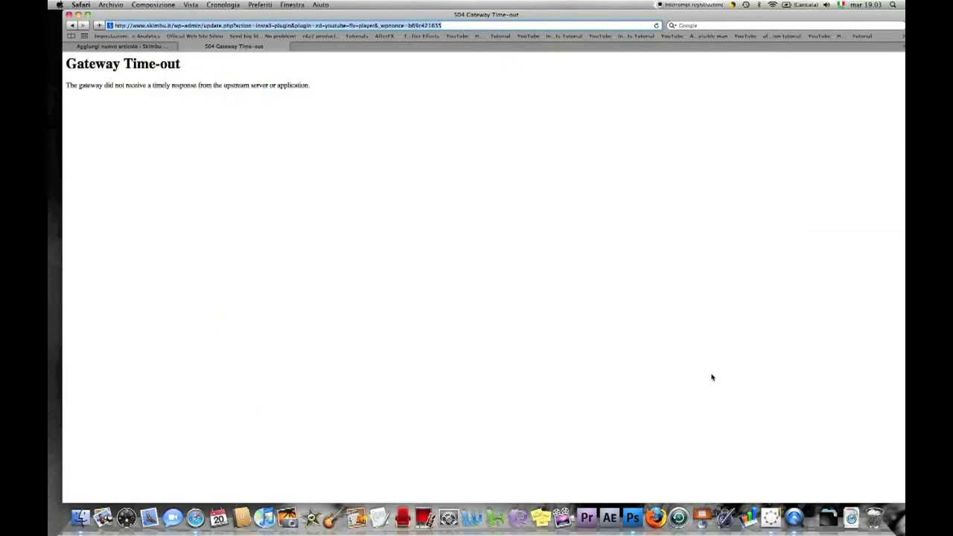
left_click(110, 4)
left_click(122, 25)
type("www.skimbu.it")
key("Return")
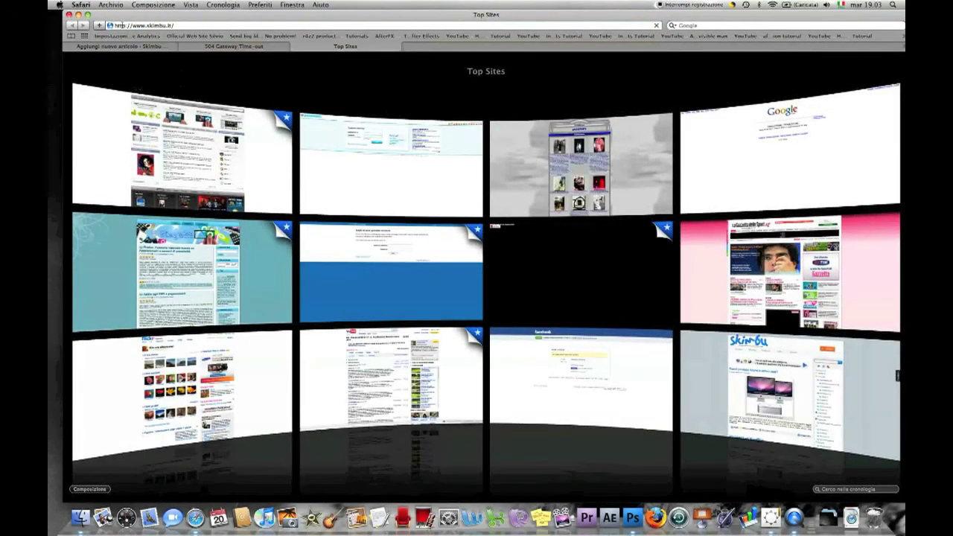
scroll(263, 229, "down", 2)
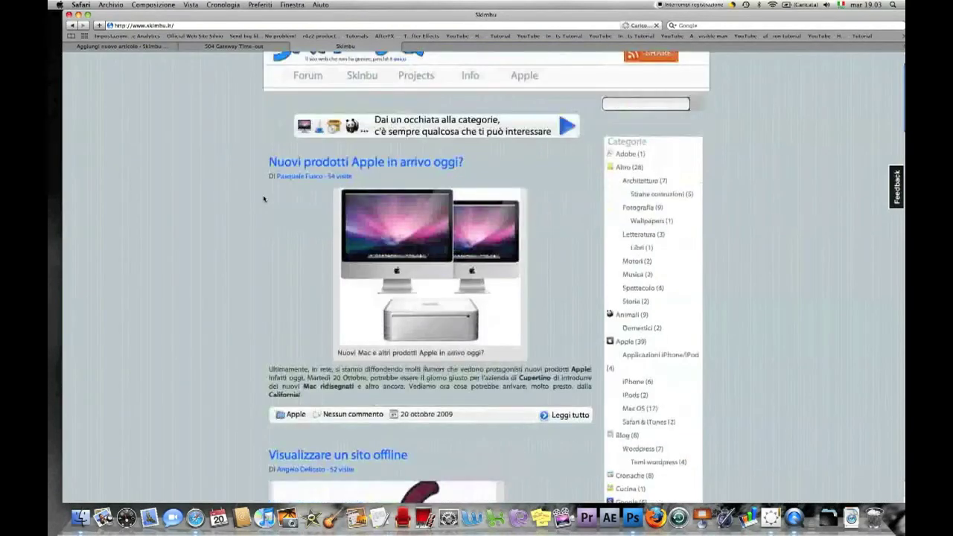
scroll(263, 229, "down", 10)
scroll(262, 229, "down", 5)
scroll(262, 228, "down", 8)
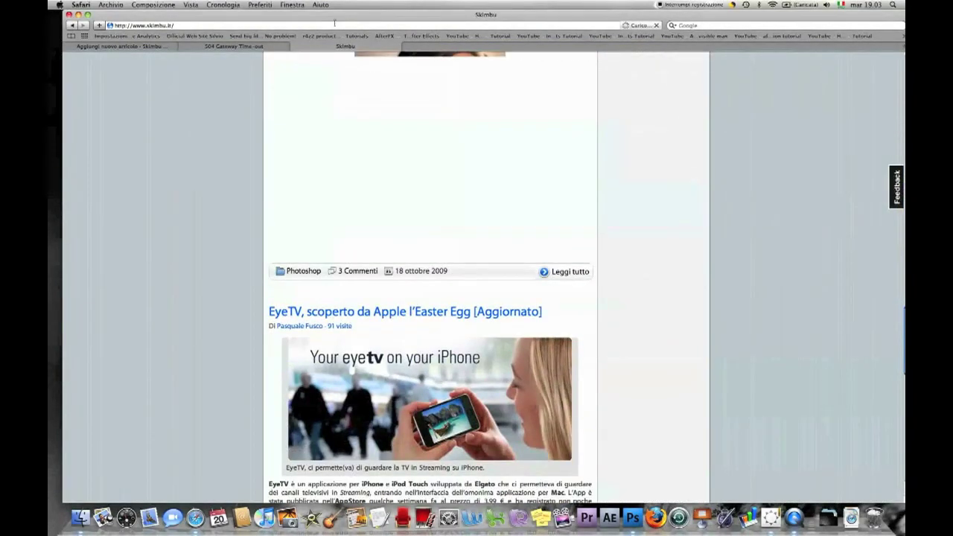